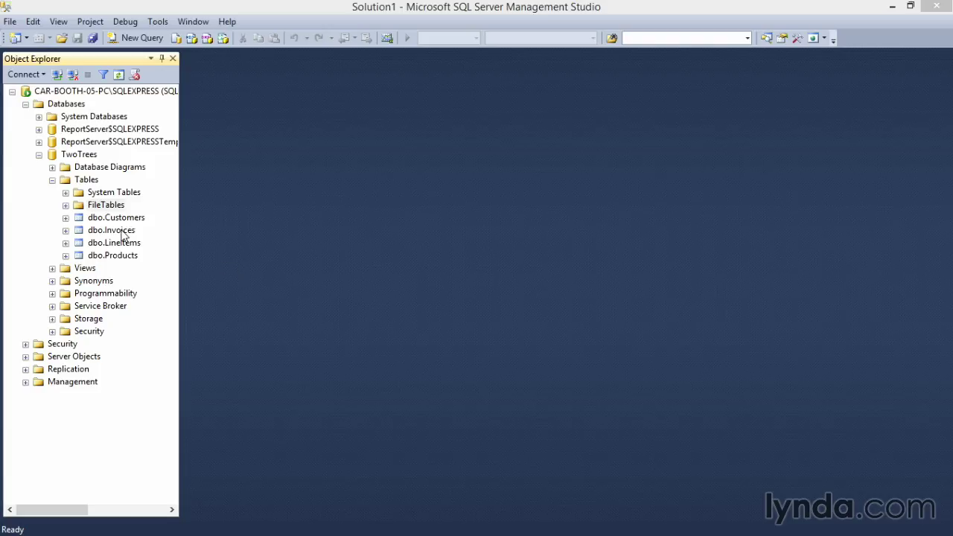
# - Open the dbo.Invoices table in design view and add a new foreign key relationship to it
pyautogui.rightClick(111, 232)
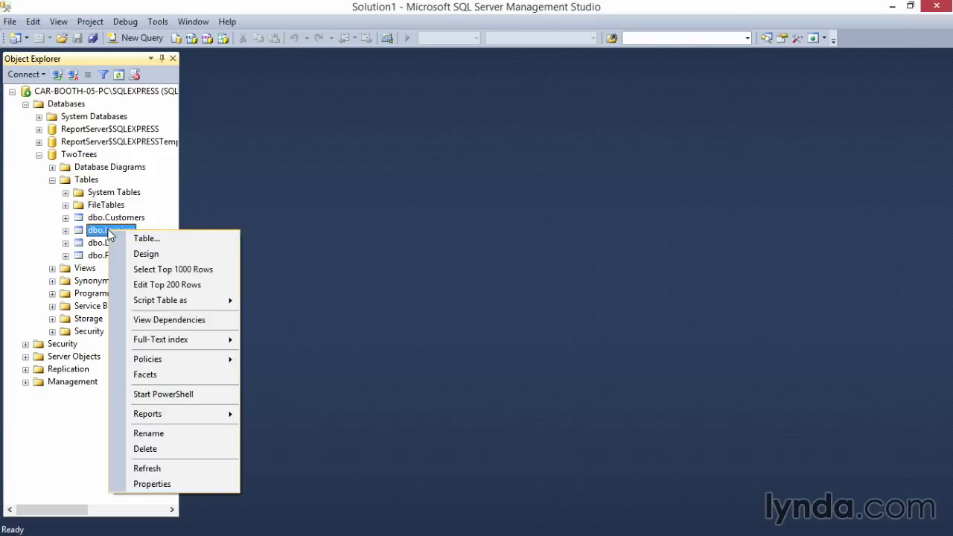
pyautogui.click(158, 255)
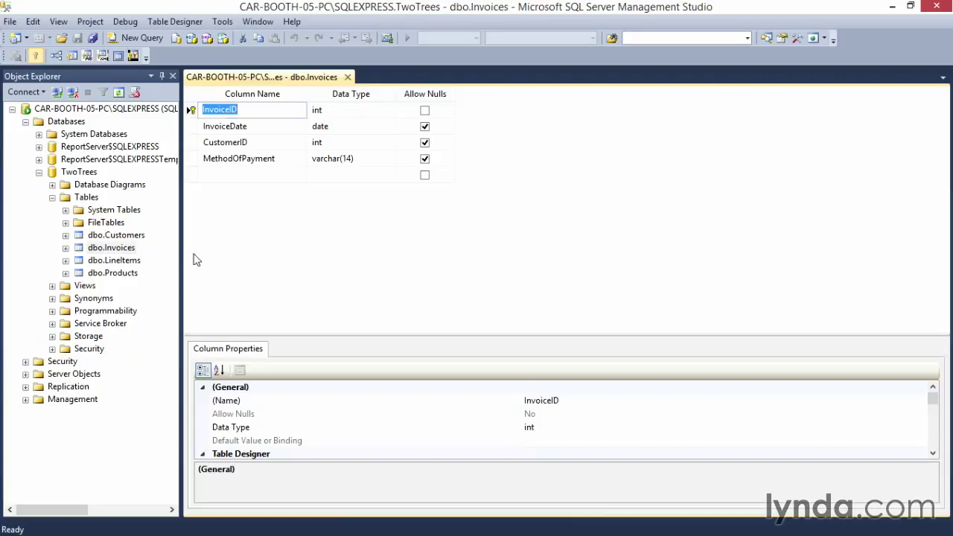
pyautogui.click(57, 57)
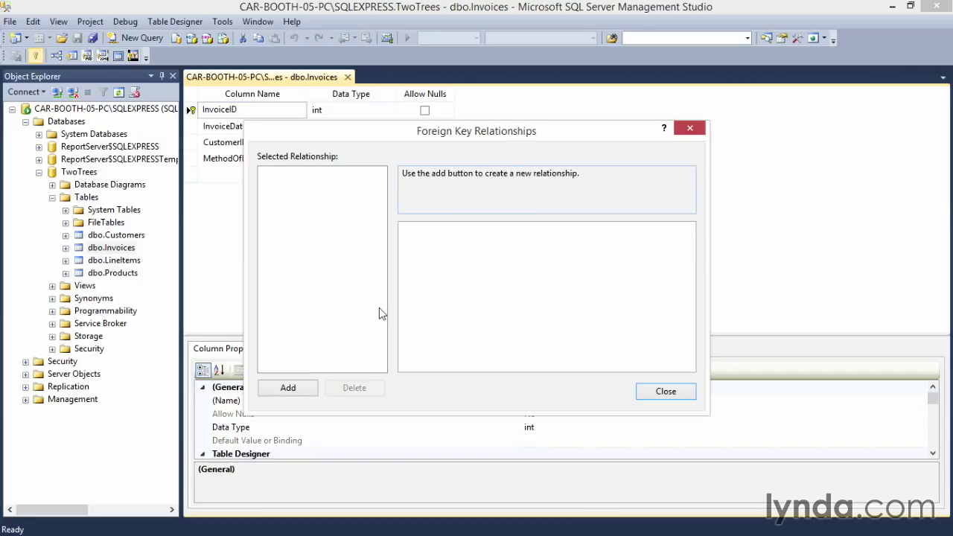
pyautogui.click(289, 387)
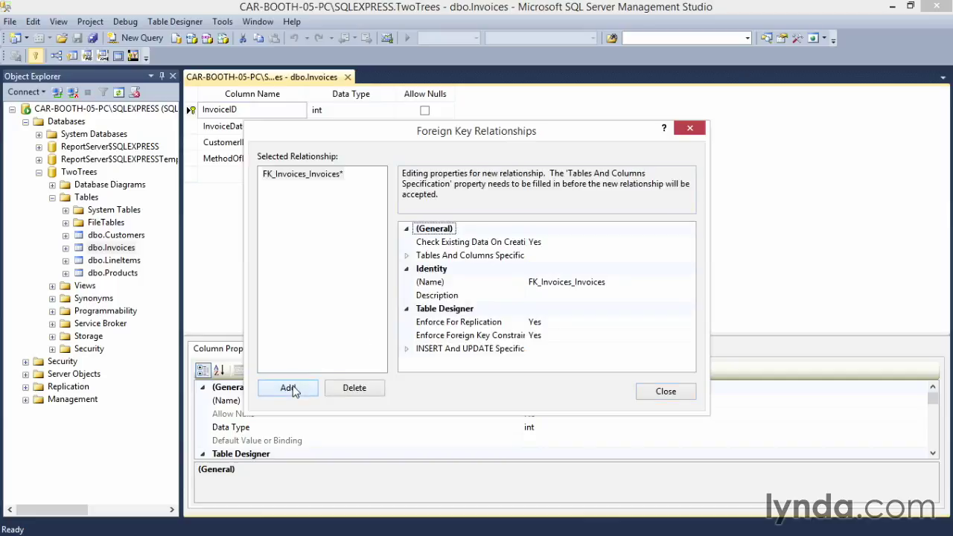
# - In the new relationship's tables and columns specification, set the primary key table to Customers and its key column to CustomerID
pyautogui.click(444, 256)
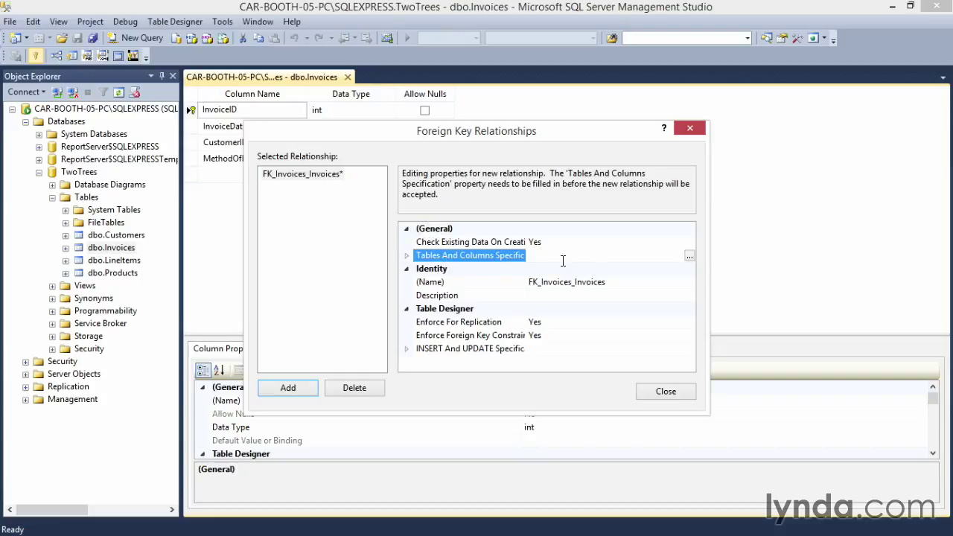
pyautogui.click(690, 258)
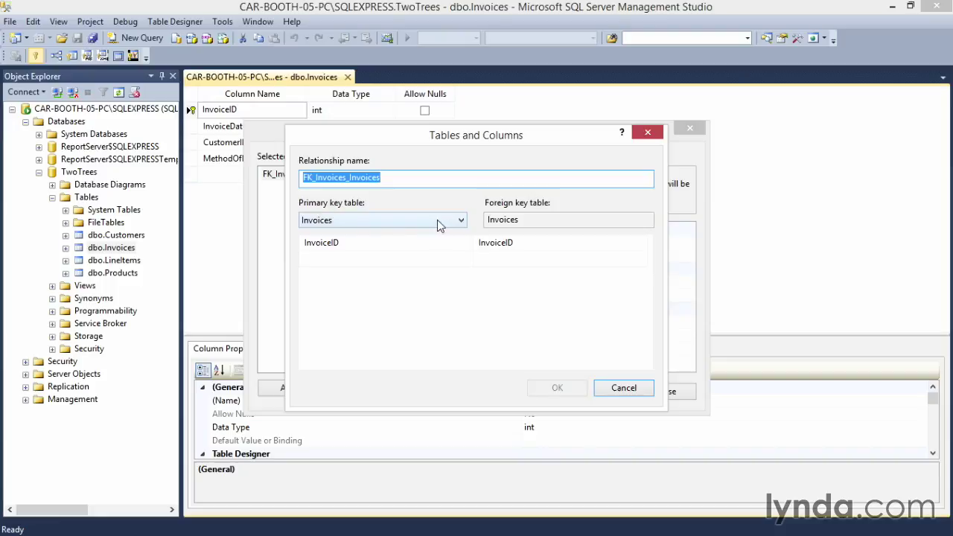
pyautogui.click(462, 220)
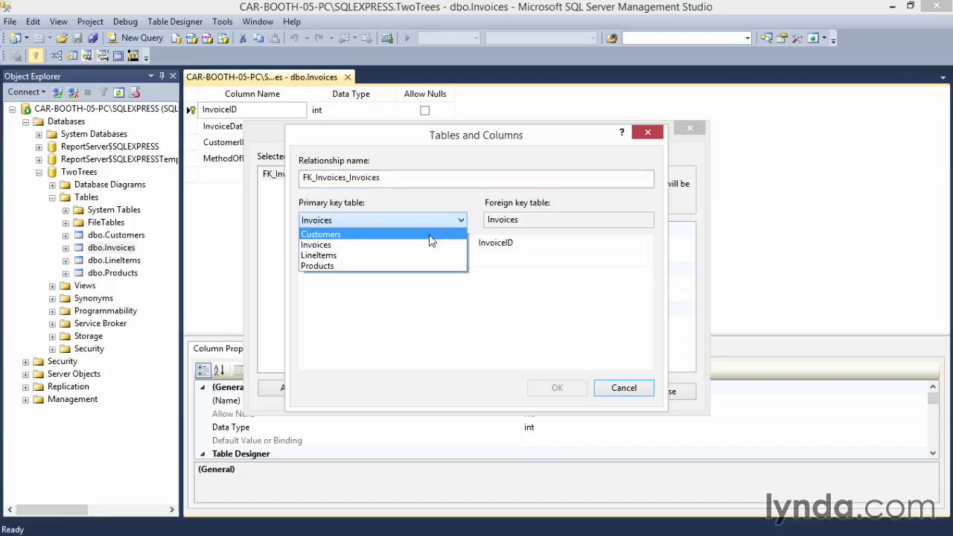
pyautogui.click(430, 234)
pyautogui.click(452, 244)
pyautogui.click(467, 243)
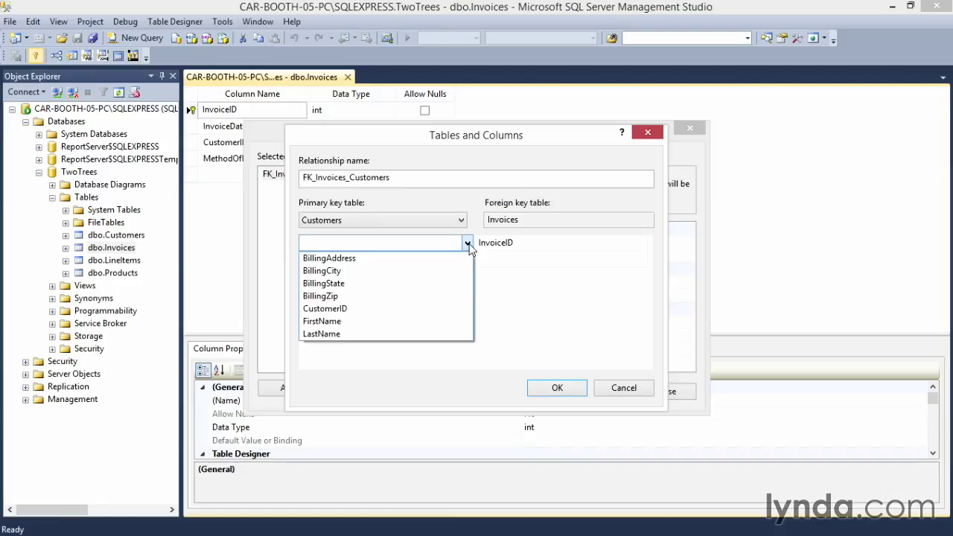
pyautogui.click(367, 311)
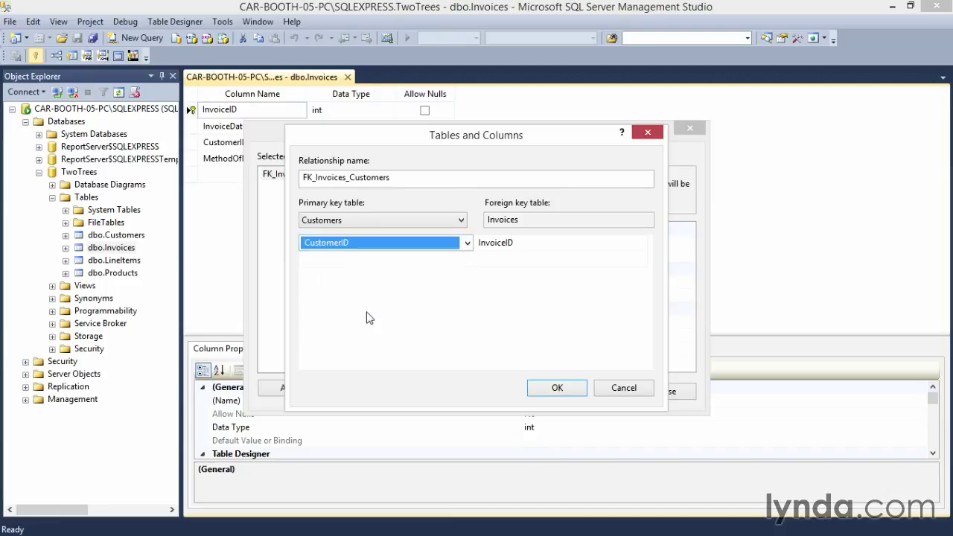
# - Set the Invoices foreign key column to CustomerID, accept the specification and close the relationships dialog
pyautogui.click(580, 245)
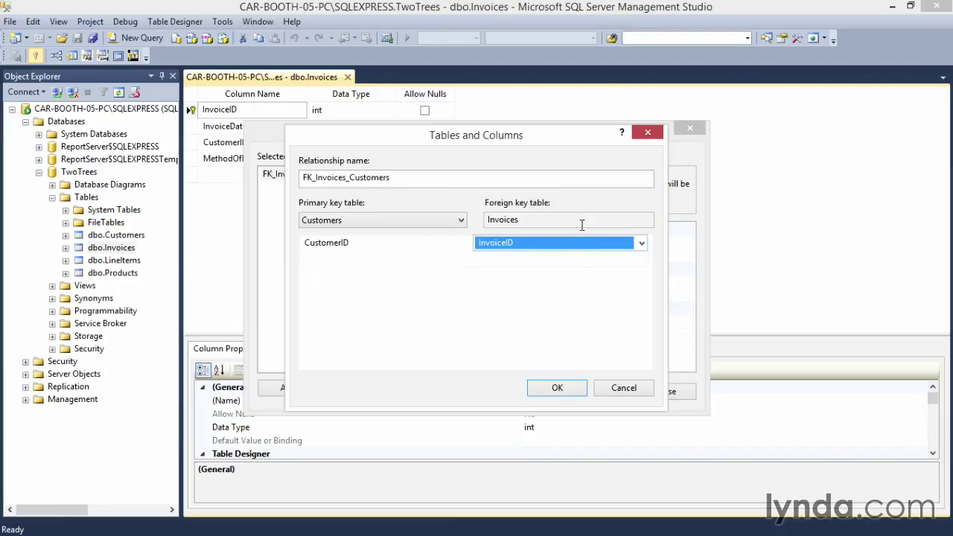
pyautogui.click(641, 244)
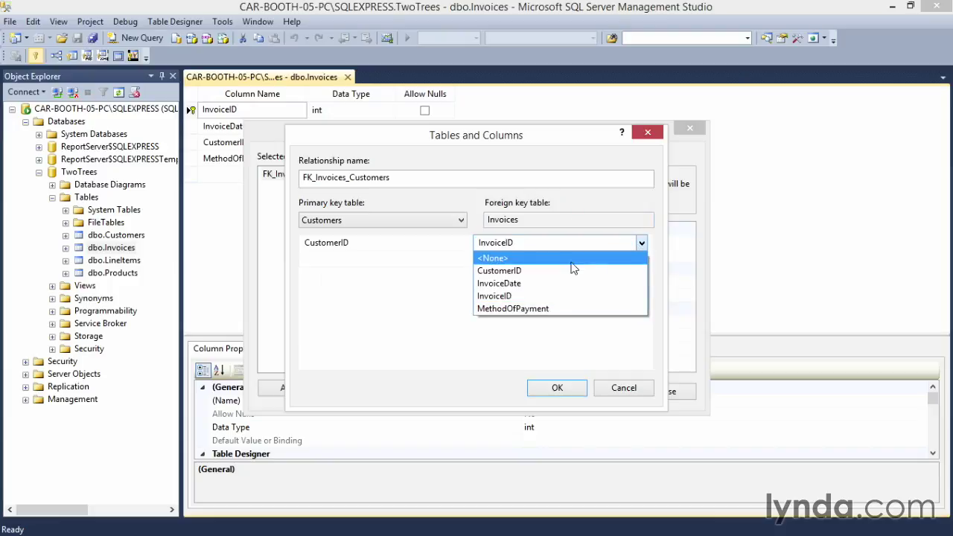
pyautogui.click(561, 271)
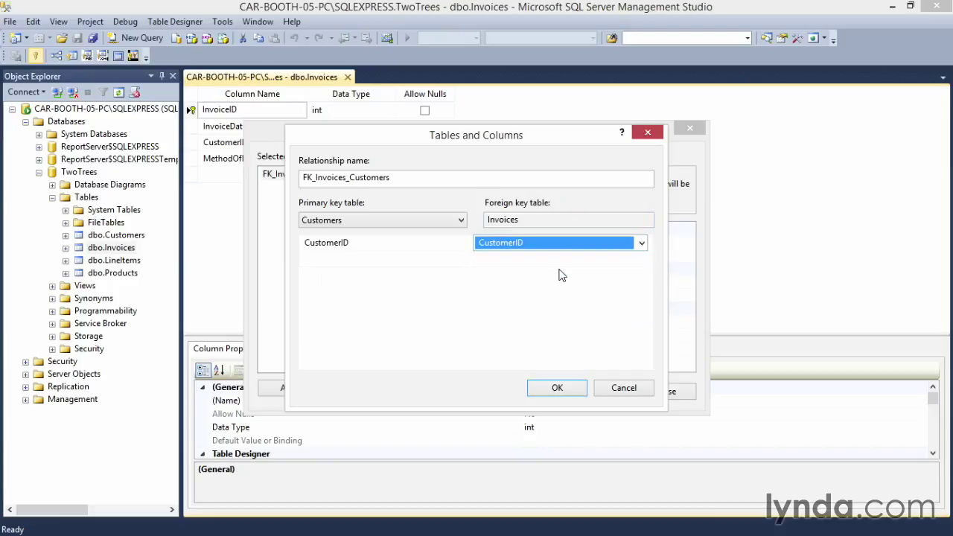
pyautogui.click(564, 392)
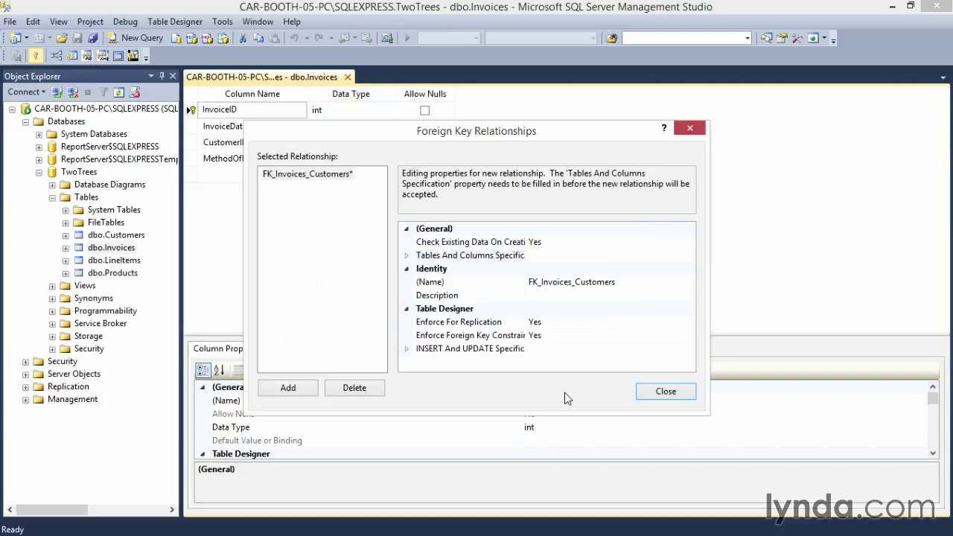
pyautogui.click(660, 394)
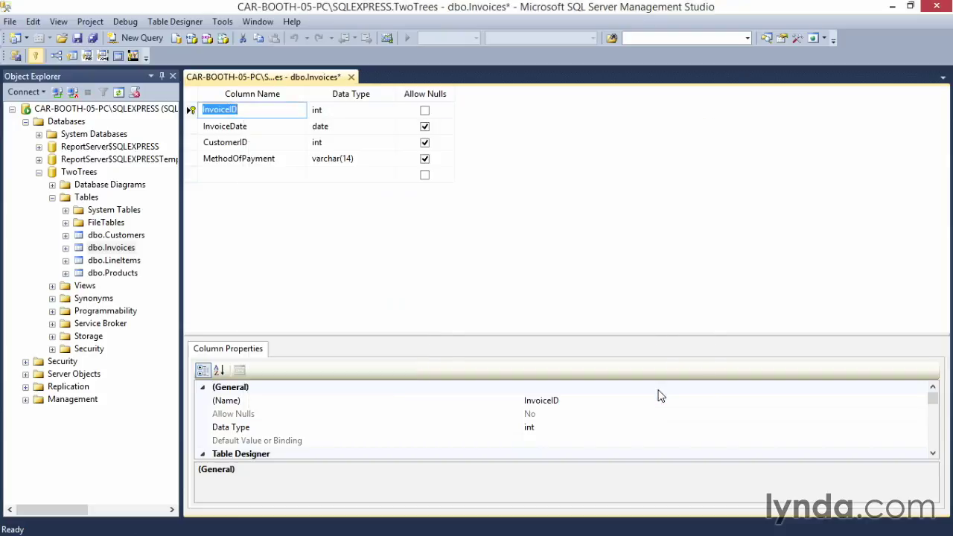
# - Close the Invoices table design, saving the changes to the Customers and Invoices tables
pyautogui.click(351, 77)
pyautogui.click(456, 359)
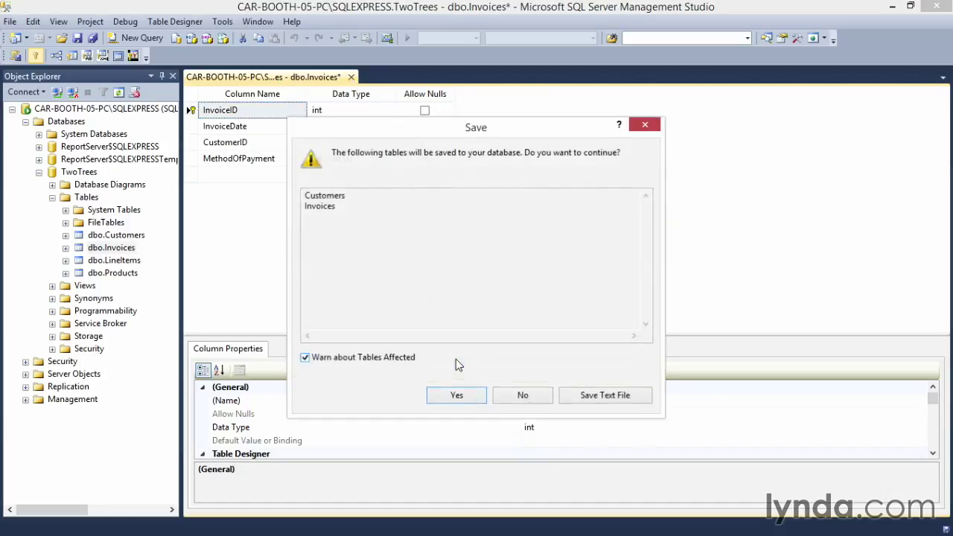
pyautogui.click(456, 396)
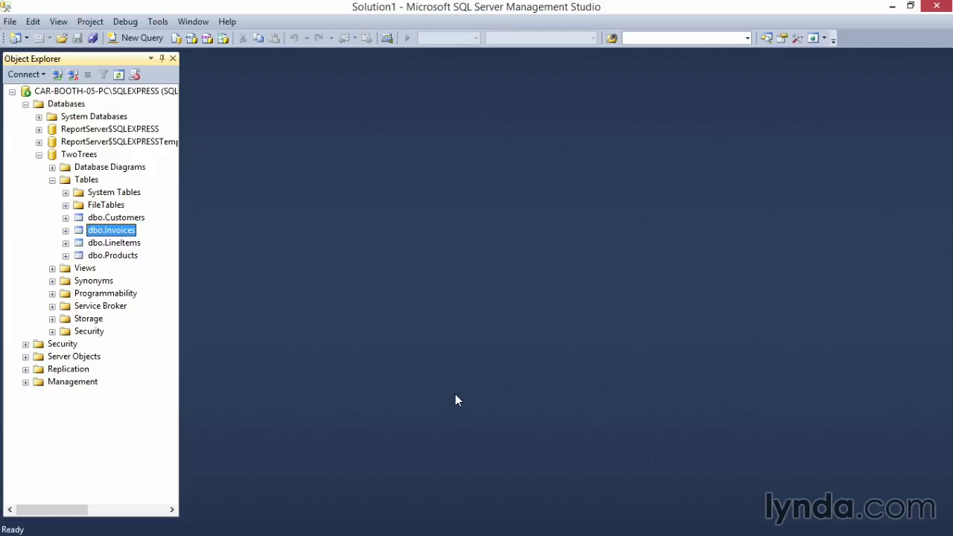
# - Open the dbo.LineItems table in design view and add a new foreign key relationship to it
pyautogui.rightClick(122, 244)
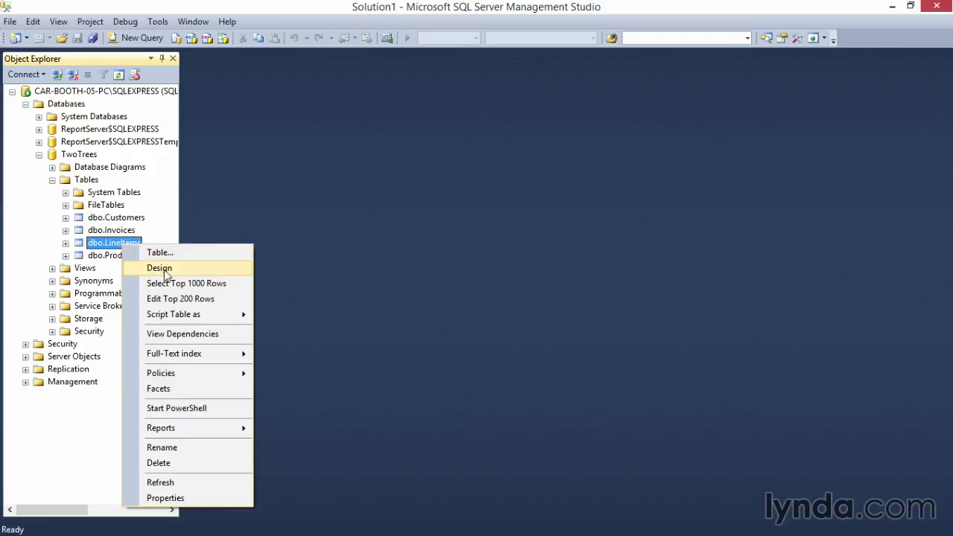
pyautogui.click(160, 268)
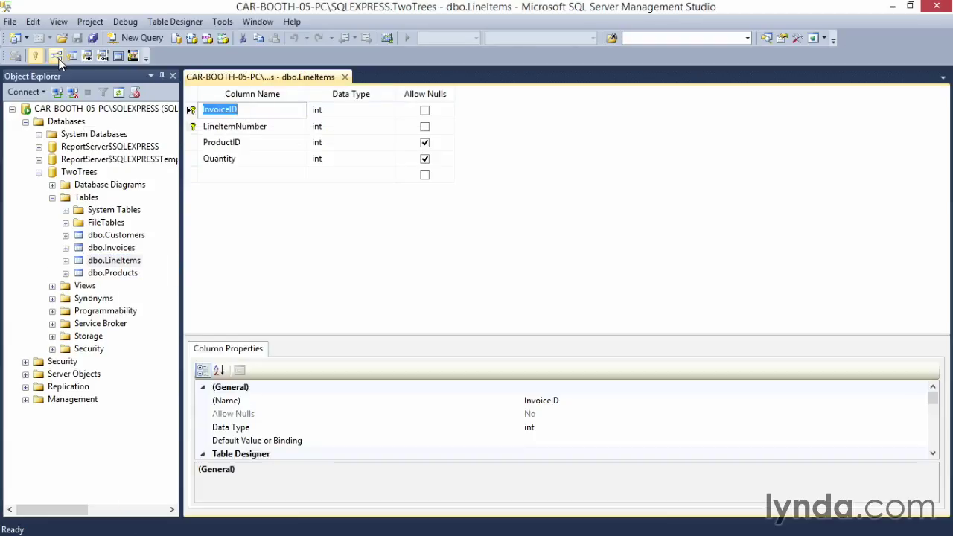
pyautogui.click(56, 57)
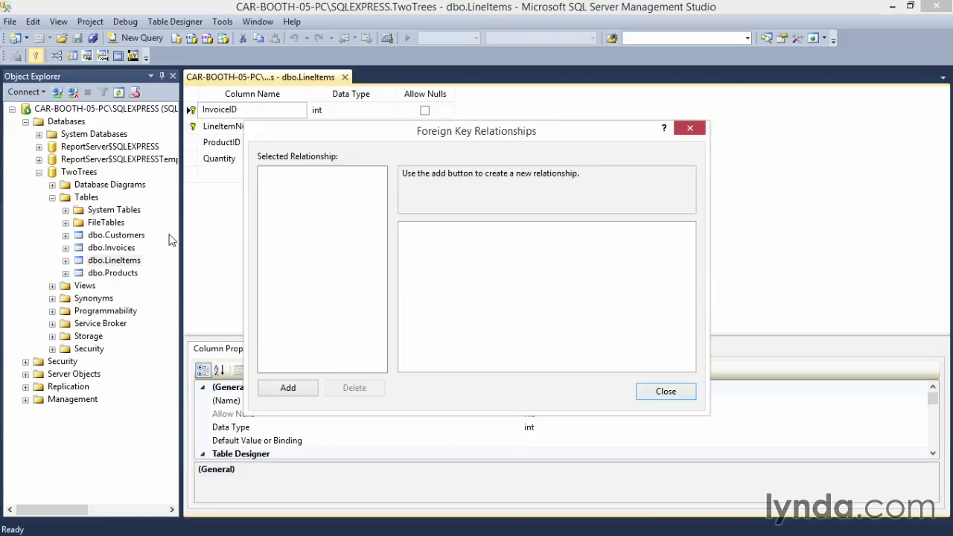
pyautogui.click(289, 391)
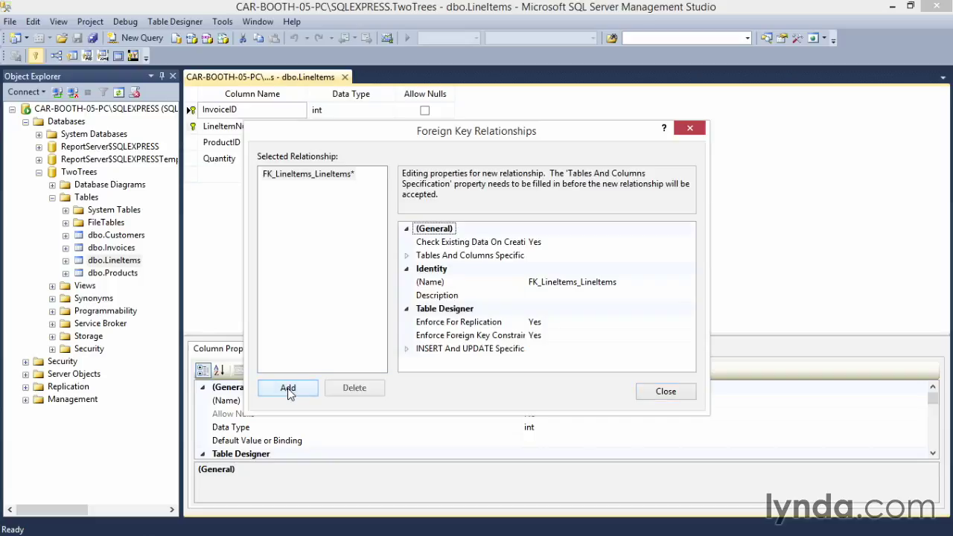
# - In the LineItems relationship's tables and columns specification, set the primary key table to Invoices and its key column to InvoiceID
pyautogui.click(442, 261)
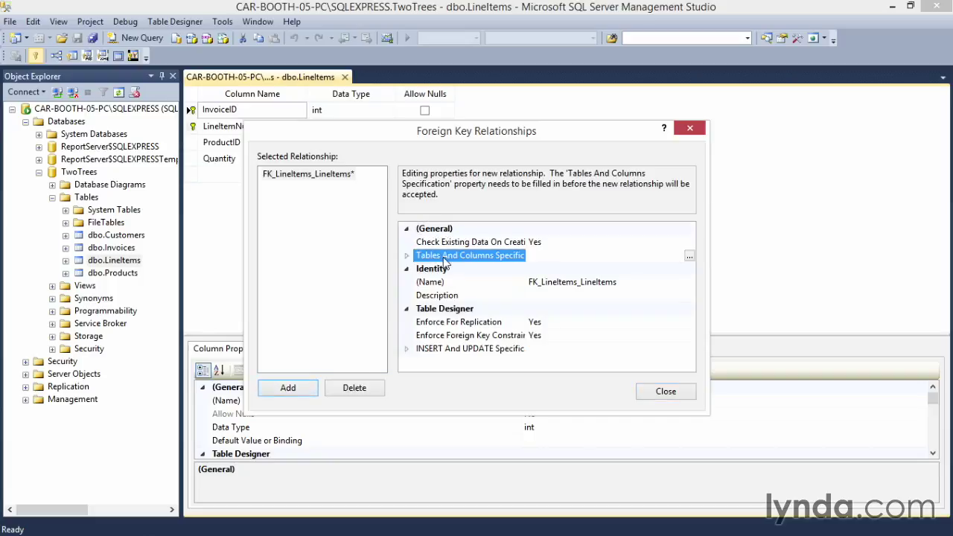
pyautogui.click(690, 257)
pyautogui.click(461, 220)
pyautogui.click(399, 246)
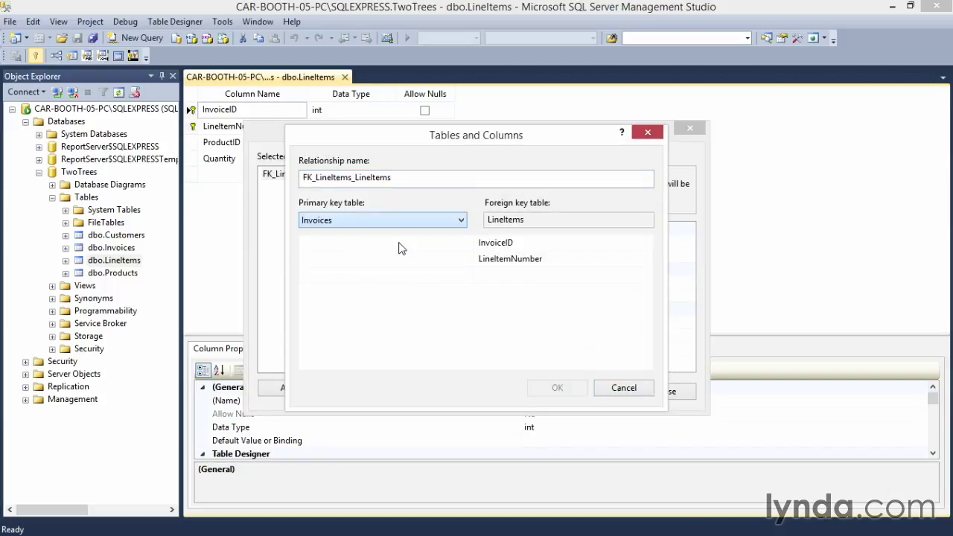
pyautogui.click(467, 249)
pyautogui.click(467, 249)
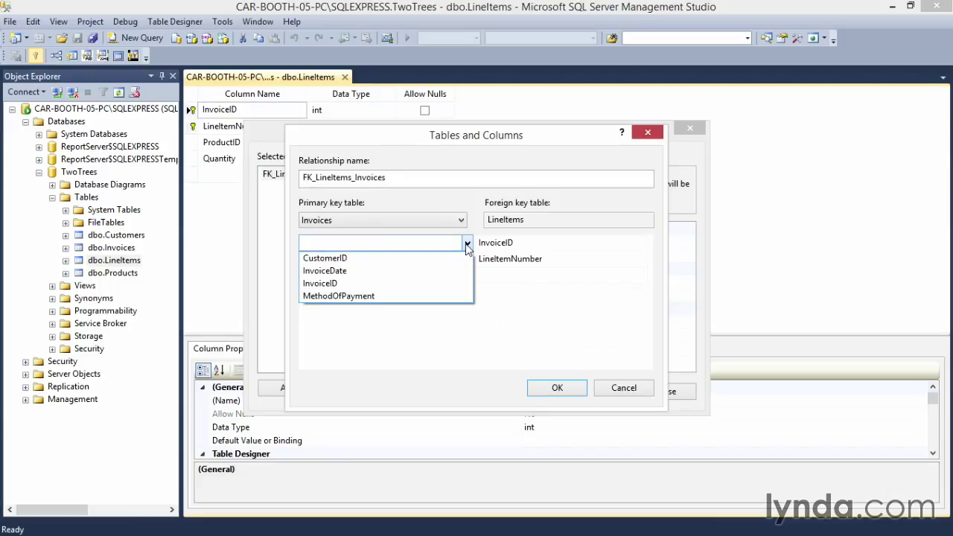
pyautogui.click(385, 285)
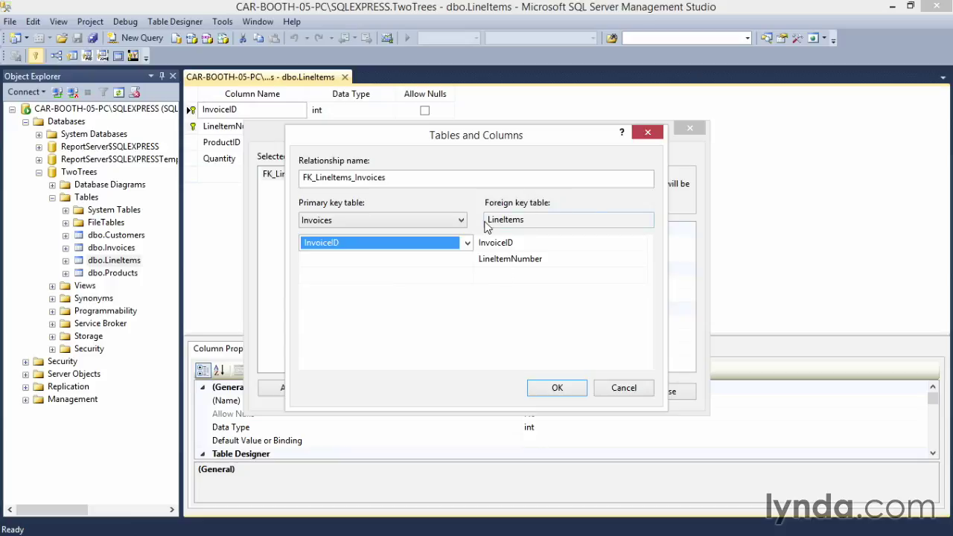
# - Keep InvoiceID as the LineItems foreign key column, set the LineItemNumber entry to <None>, and accept the specification
pyautogui.click(581, 244)
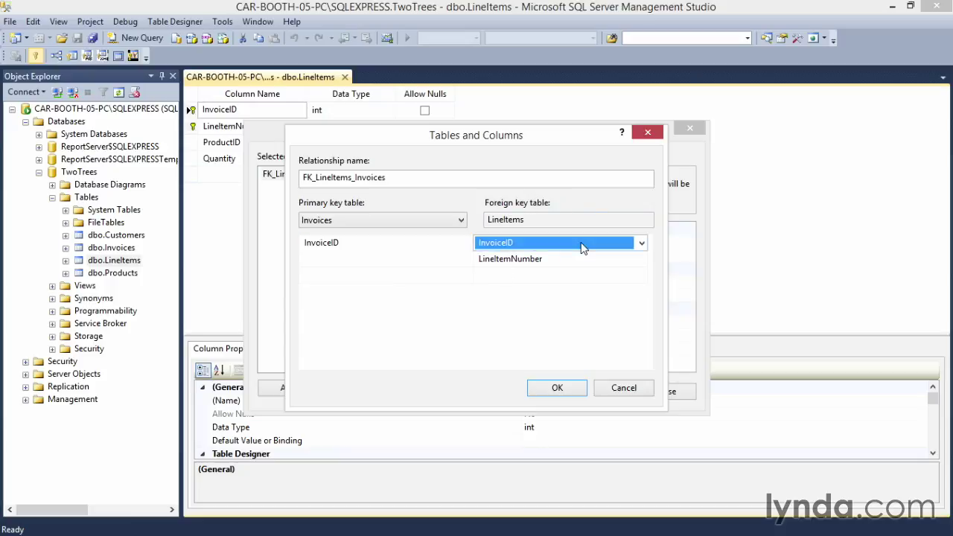
pyautogui.click(640, 245)
pyautogui.click(641, 247)
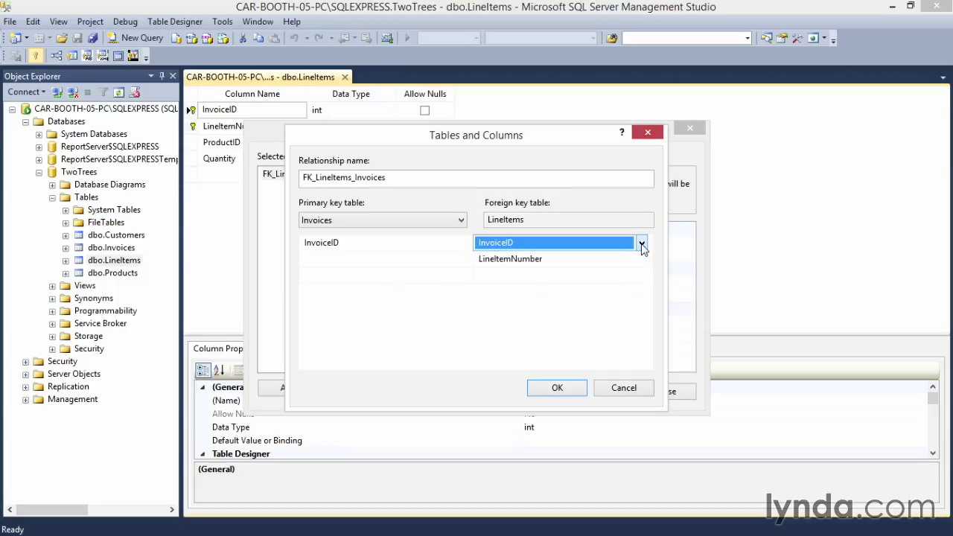
pyautogui.click(633, 261)
pyautogui.click(640, 259)
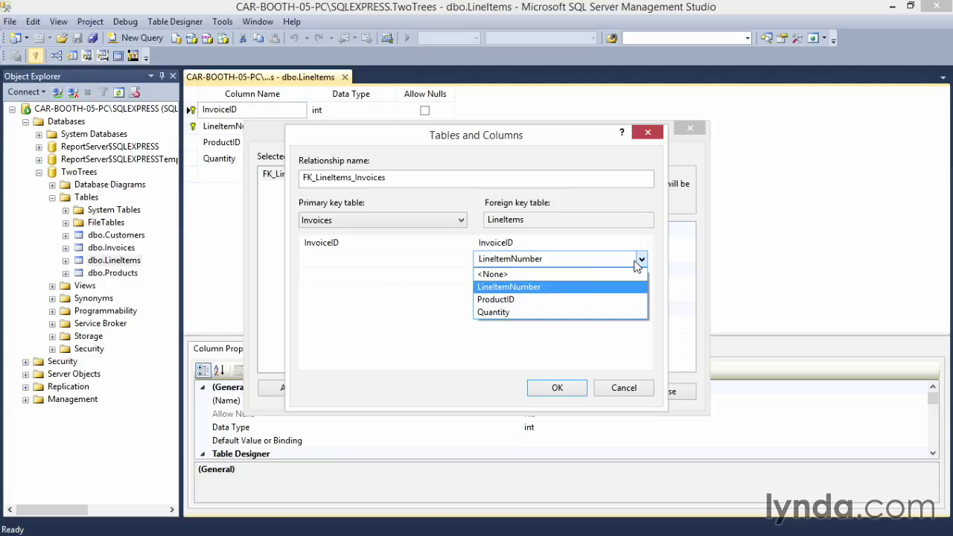
pyautogui.click(601, 277)
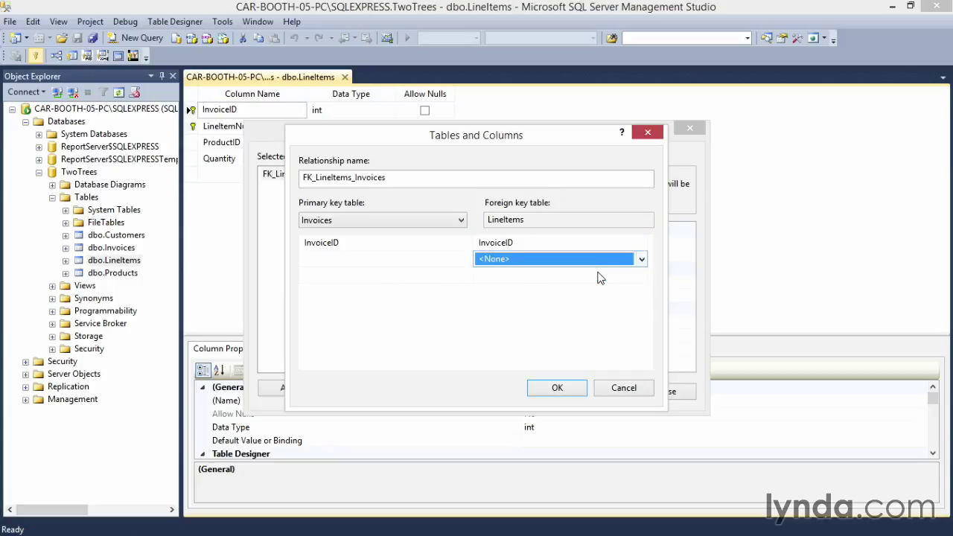
pyautogui.click(558, 393)
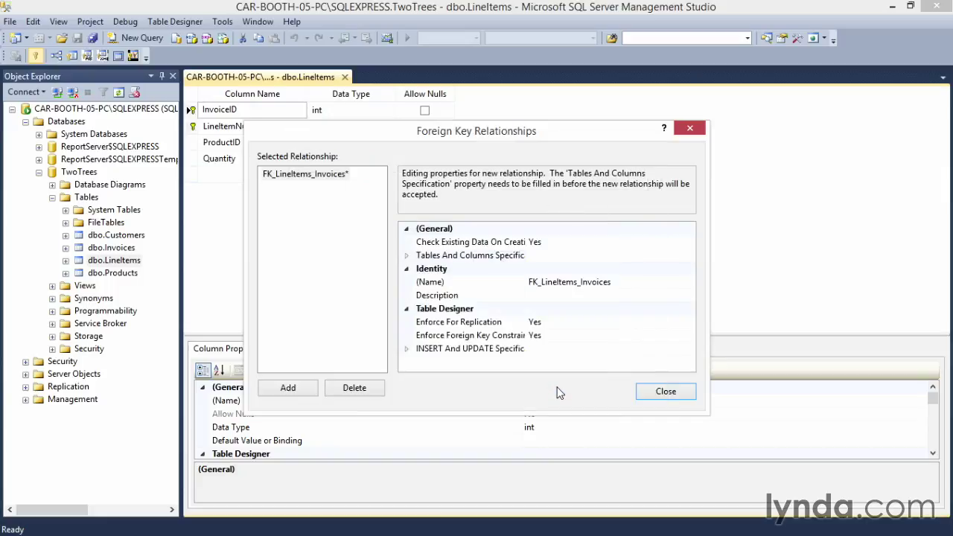
# - Add a second foreign key relationship to LineItems, with Products as the primary key table and ProductID as its key column
pyautogui.click(294, 393)
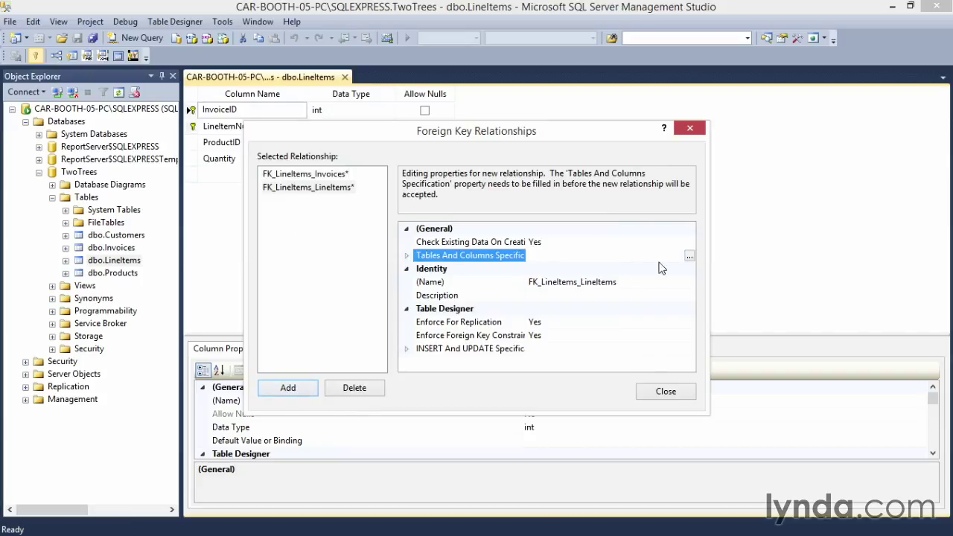
pyautogui.click(689, 258)
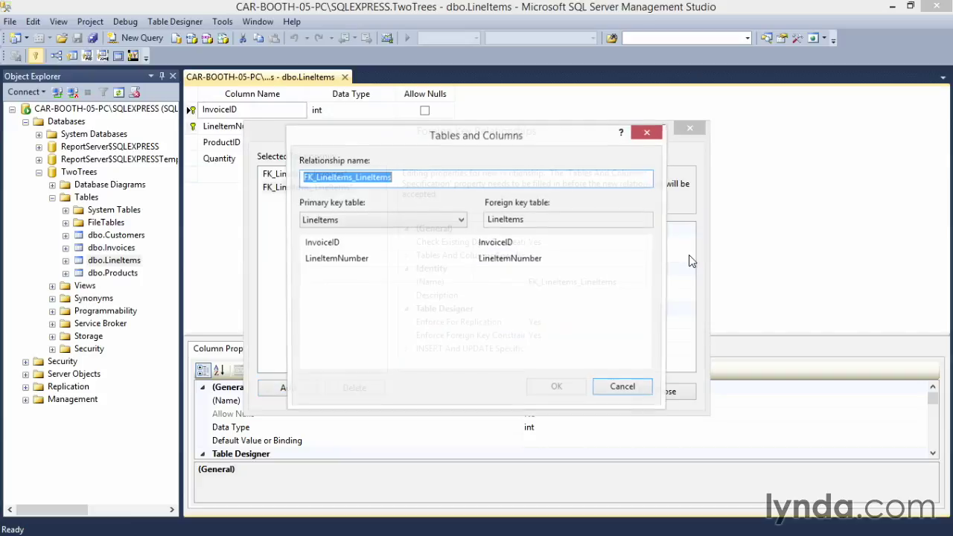
pyautogui.click(461, 220)
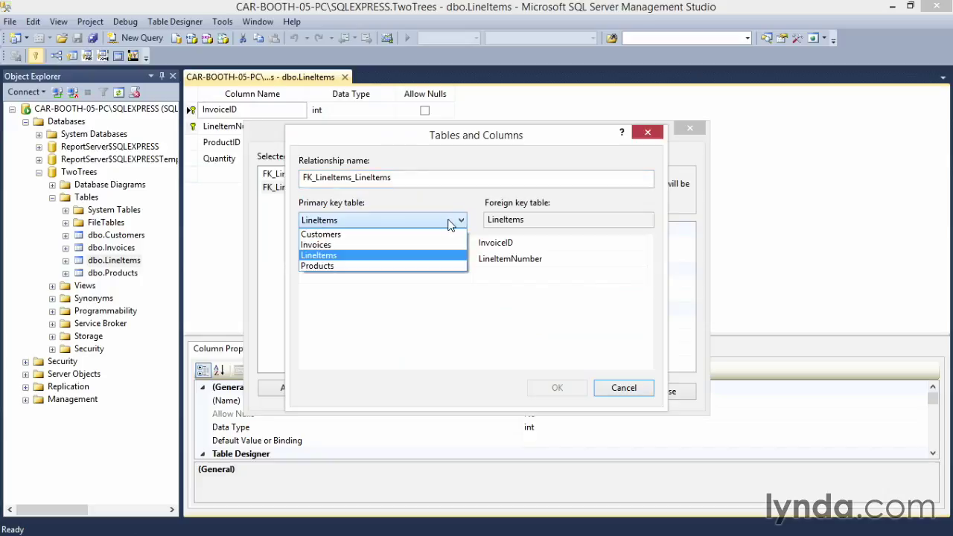
pyautogui.click(402, 266)
pyautogui.click(442, 247)
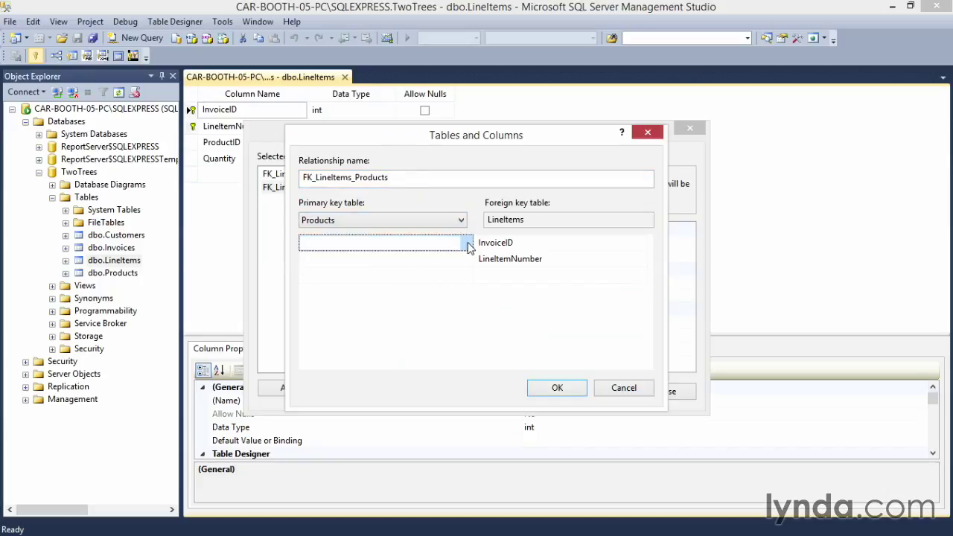
pyautogui.click(467, 244)
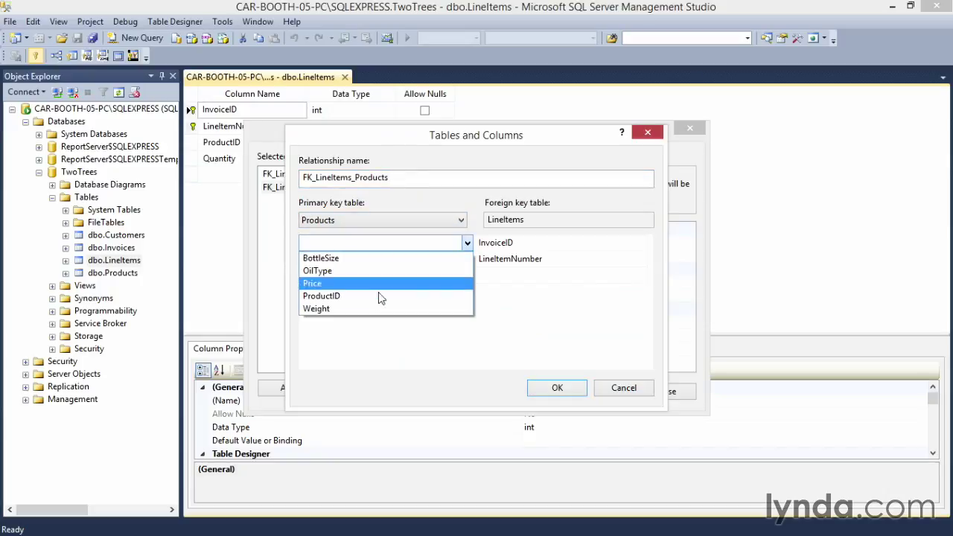
pyautogui.click(381, 294)
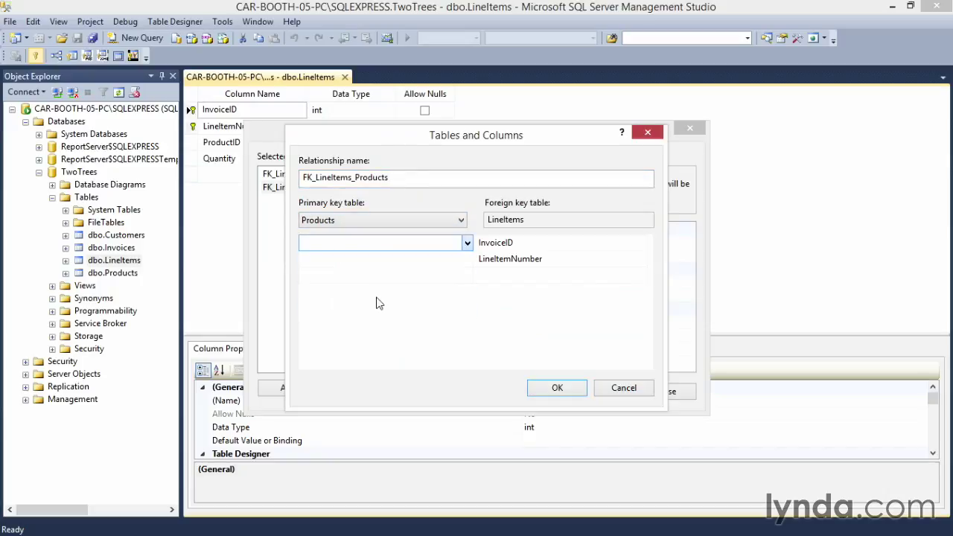
# - Set ProductID as the LineItems foreign key column for the Products relationship, set the LineItemNumber entry to <None>, and accept the specification
pyautogui.click(596, 250)
pyautogui.click(641, 243)
pyautogui.click(557, 280)
pyautogui.click(573, 260)
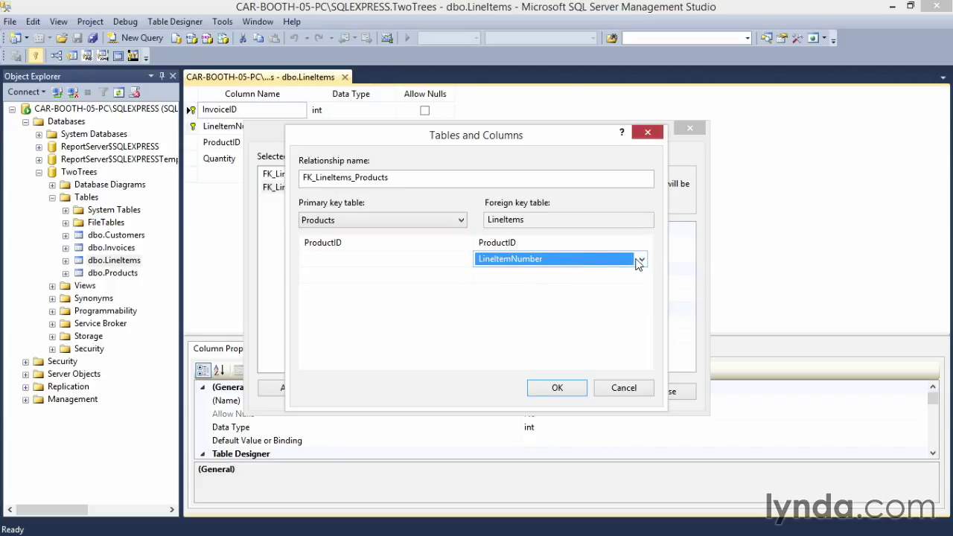
pyautogui.click(641, 259)
pyautogui.click(589, 273)
pyautogui.click(558, 388)
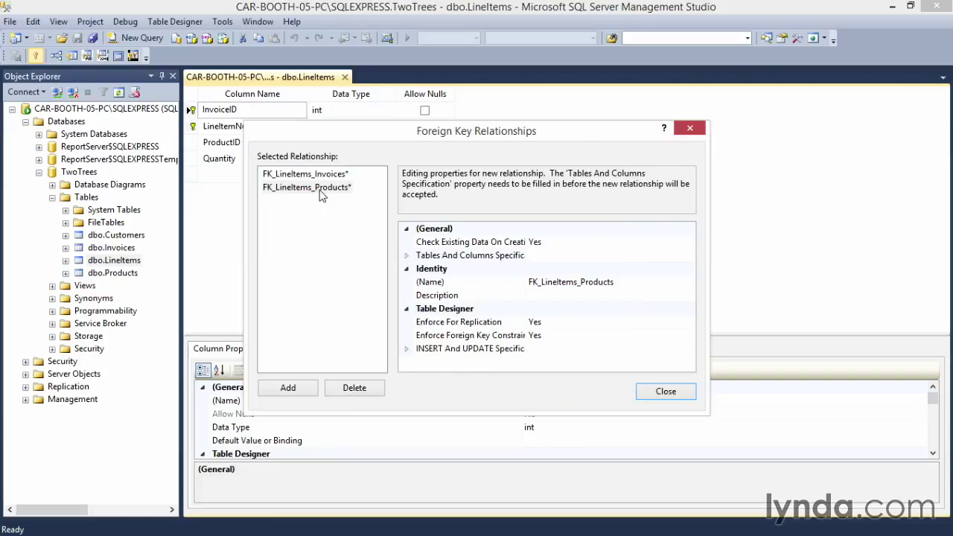
# - Finish the foreign key relationships and close the dbo.LineItems design, saving the changes to all affected tables
pyautogui.click(658, 392)
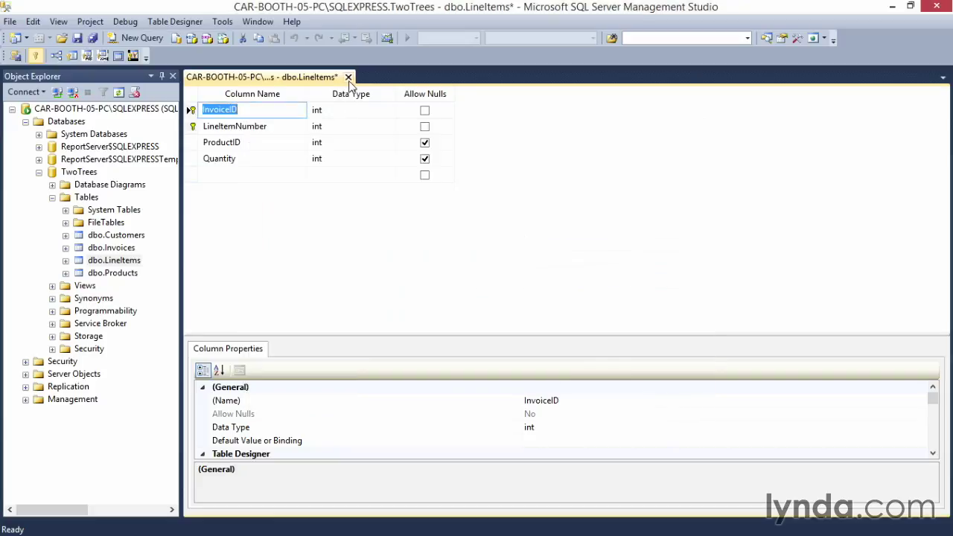
pyautogui.click(348, 77)
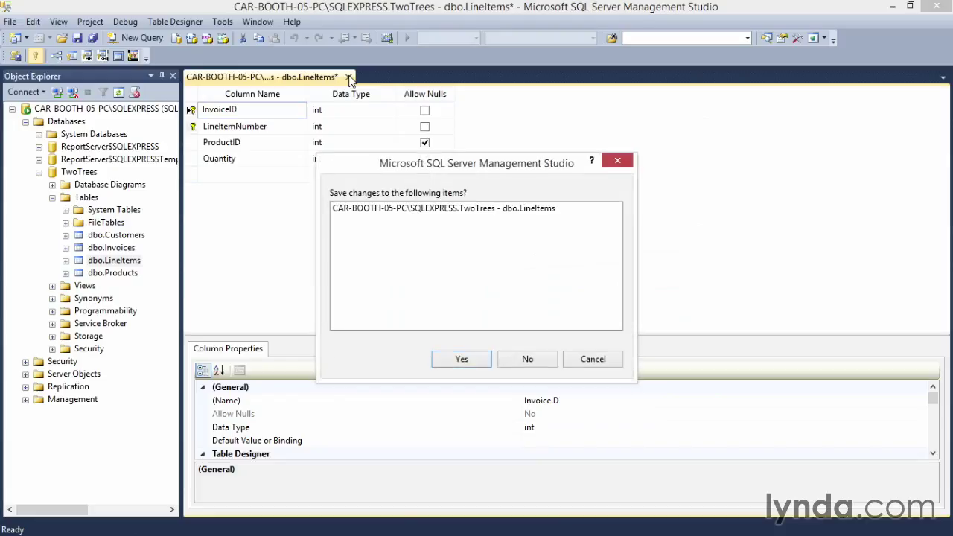
pyautogui.click(461, 359)
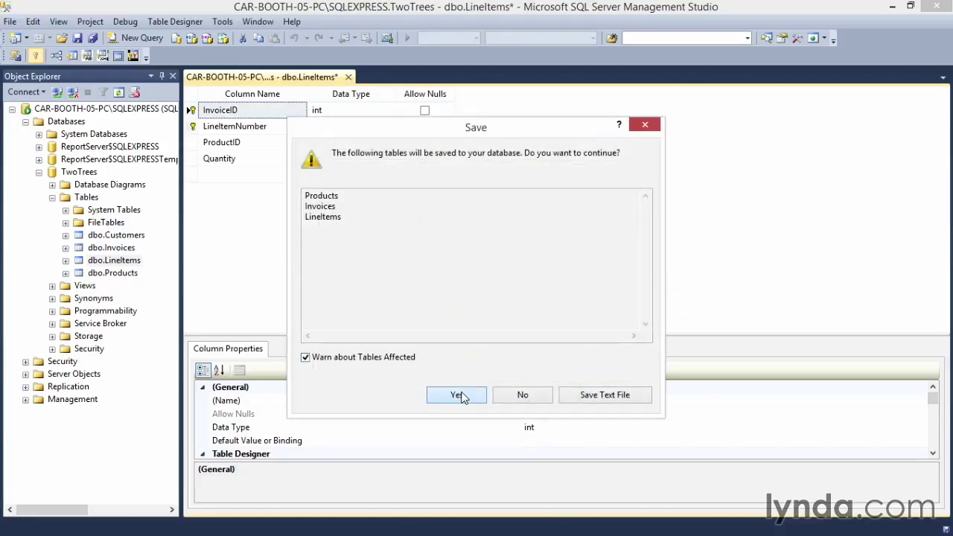
pyautogui.click(456, 395)
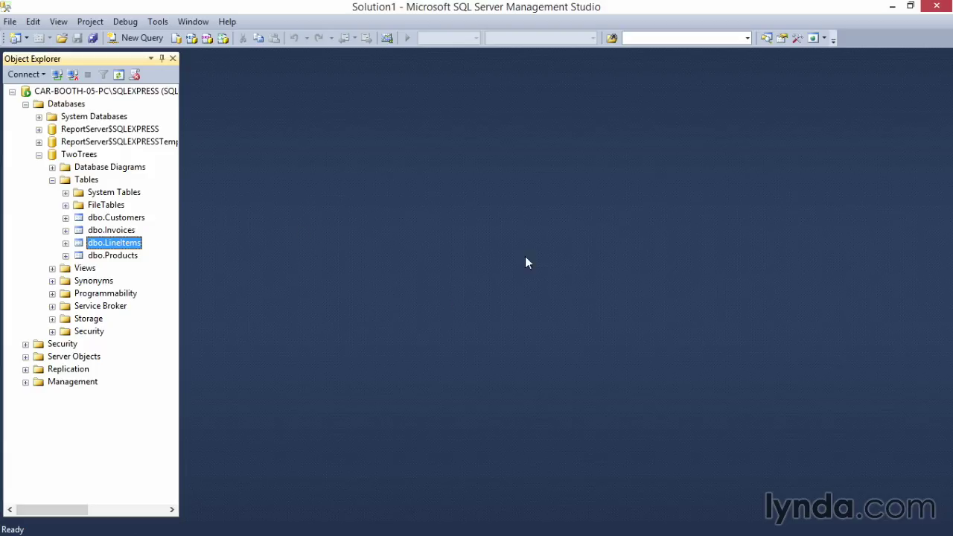
# - Open the top 200 rows of dbo.Customers for editing and enter the customer's first and last name in a new row
pyautogui.click(128, 218)
pyautogui.rightClick(130, 219)
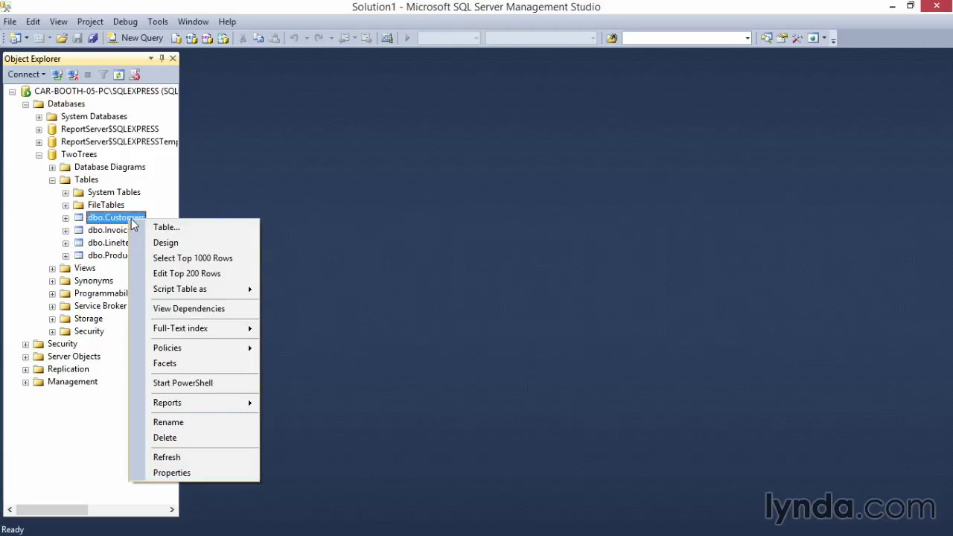
pyautogui.click(186, 274)
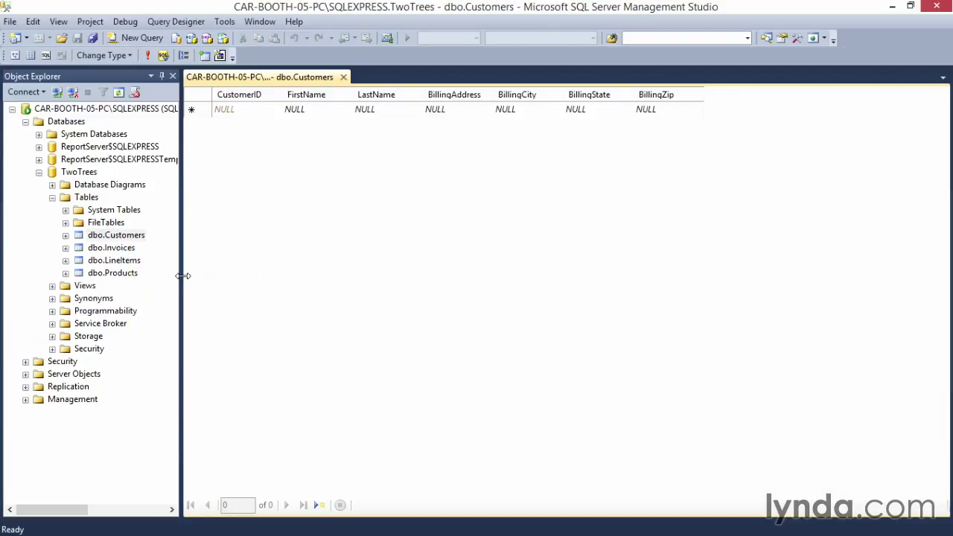
pyautogui.click(253, 110)
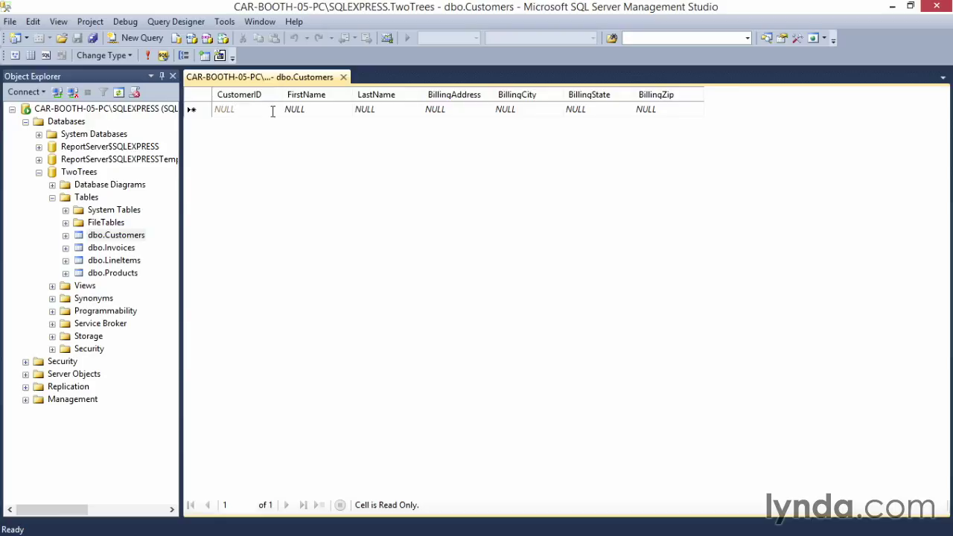
pyautogui.click(316, 108)
pyautogui.write('Michelle')
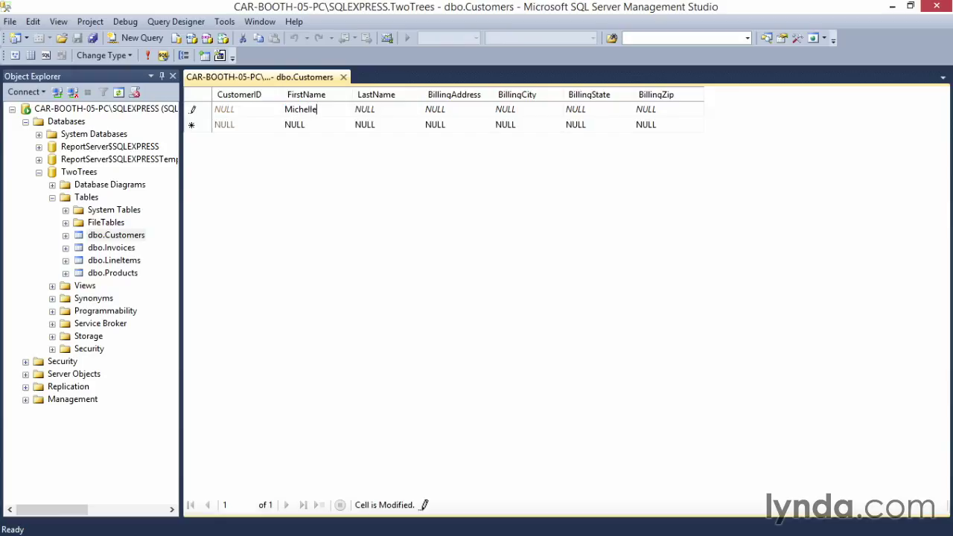
pyautogui.press('Tab')
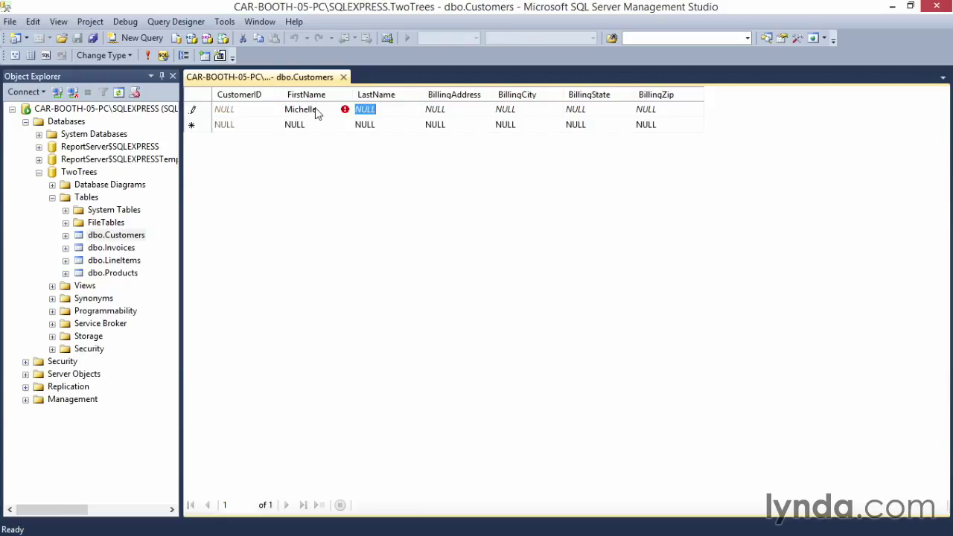
pyautogui.write('Booker')
pyautogui.press('Tab')
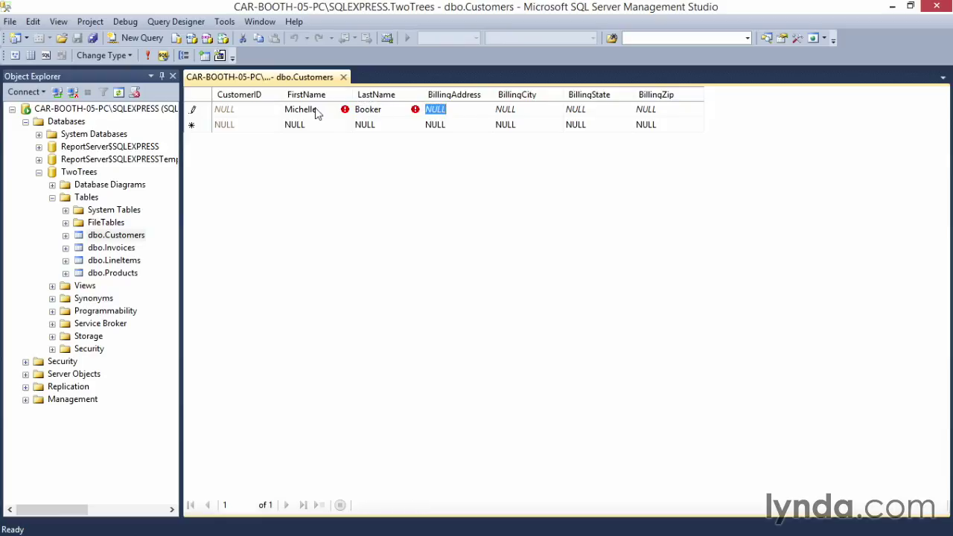
# - Fill in the customer's billing street address, city, state as CAD, and ZIP code, and try to commit the row
pyautogui.write('195')
pyautogui.write(' Shadow Hi')
pyautogui.write('ll Square')
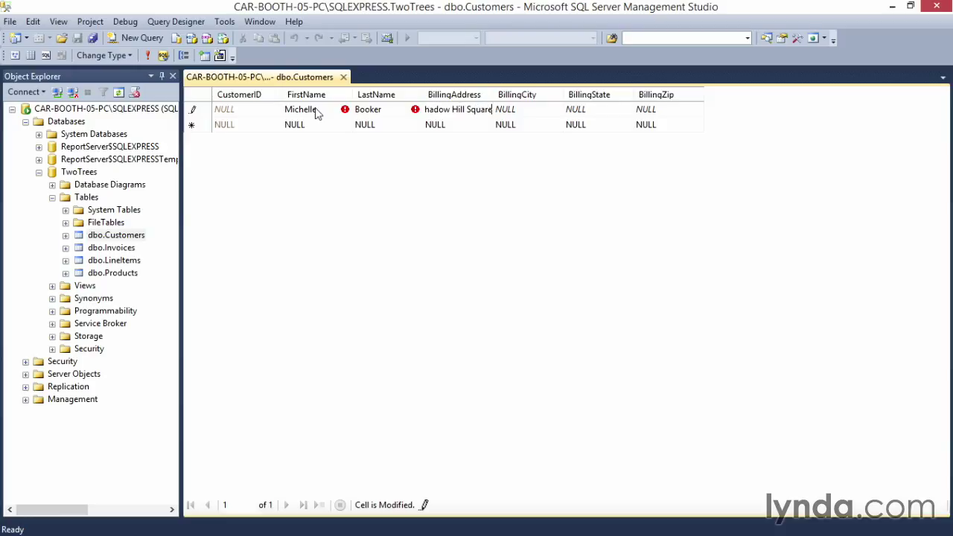
pyautogui.press('Tab')
pyautogui.write('Chester')
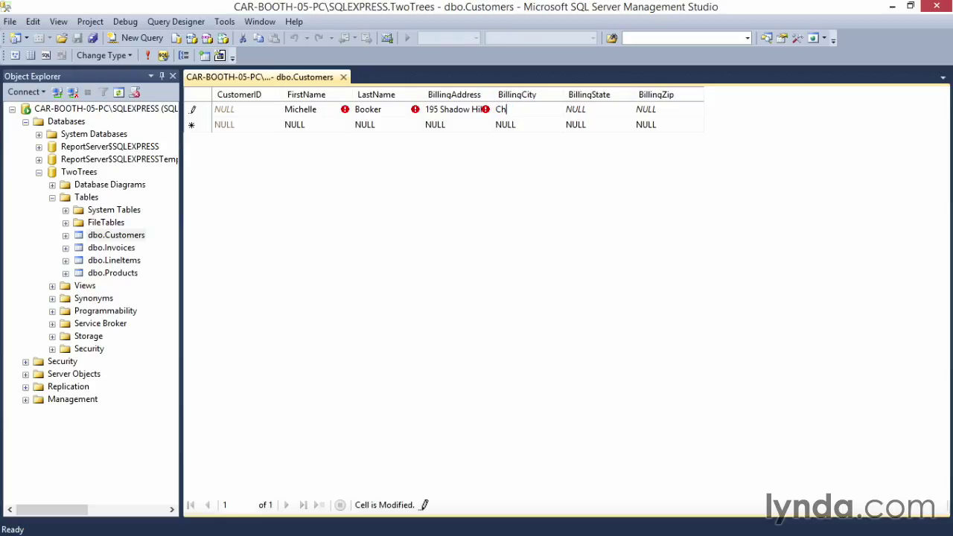
pyautogui.press('Tab')
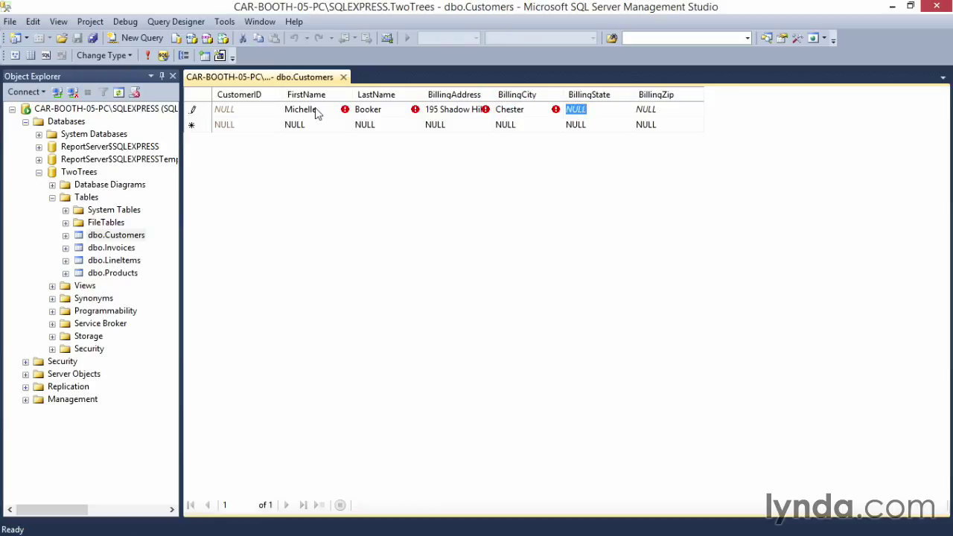
pyautogui.write('CA')
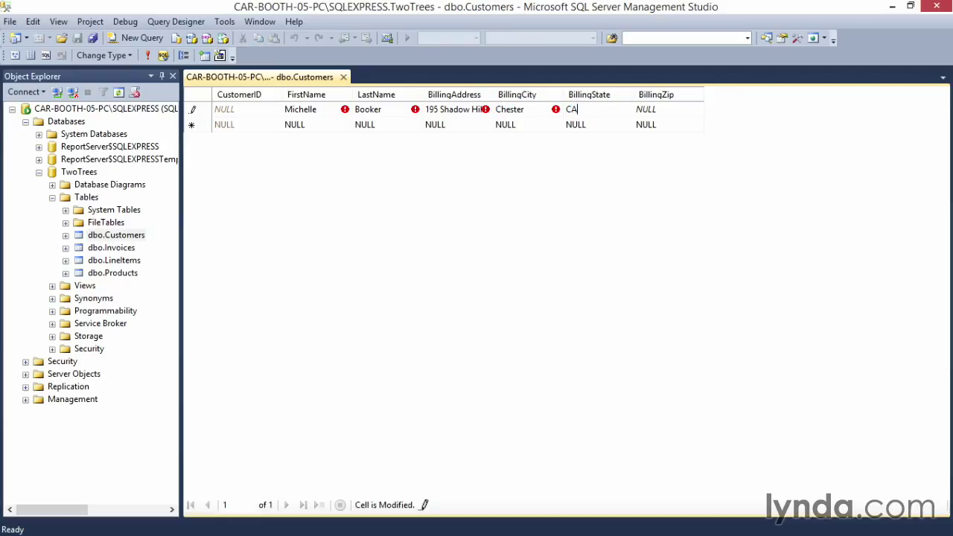
pyautogui.write('D')
pyautogui.press('Tab')
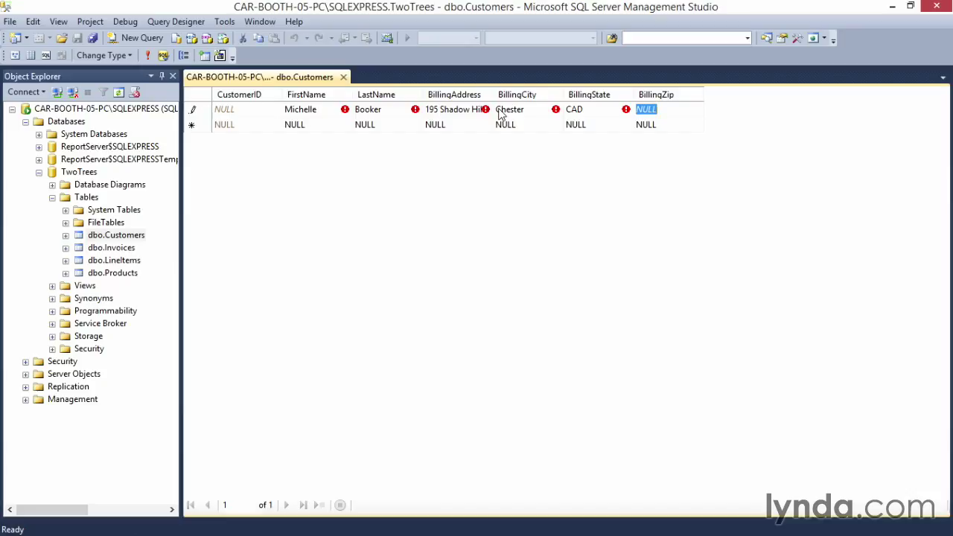
pyautogui.write('9')
pyautogui.write('20')
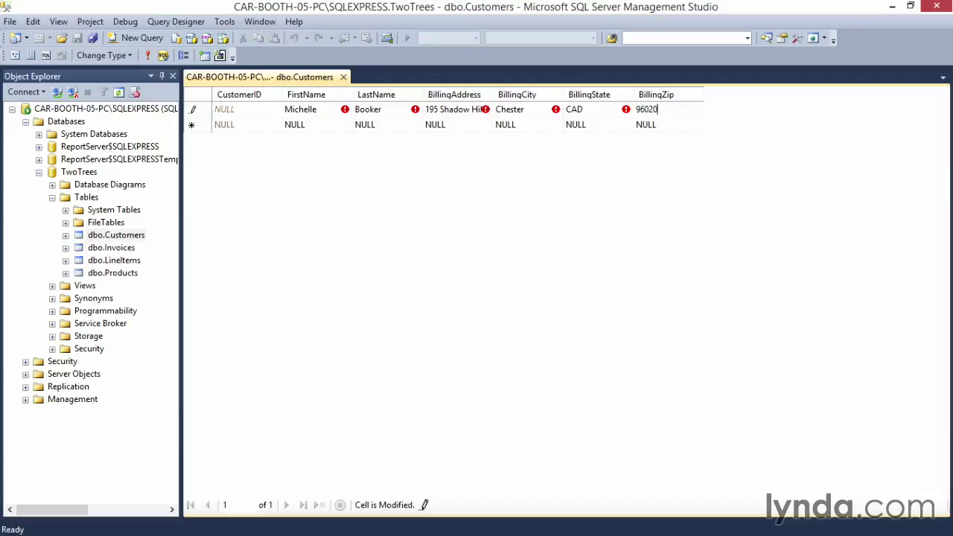
pyautogui.click(350, 121)
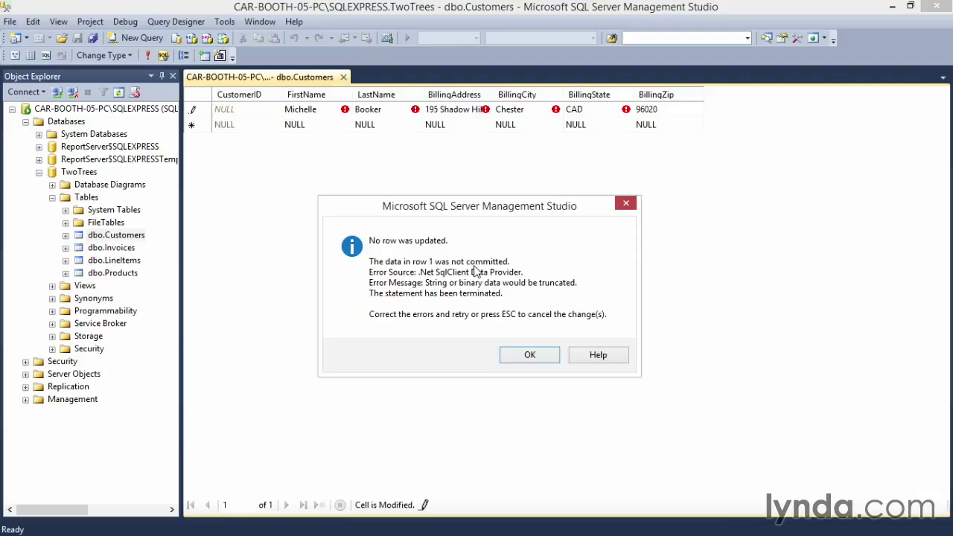
# - Dismiss the error, correct the new customer's BillingState to CA, and commit the row
pyautogui.click(531, 351)
pyautogui.click(590, 110)
pyautogui.write('CA')
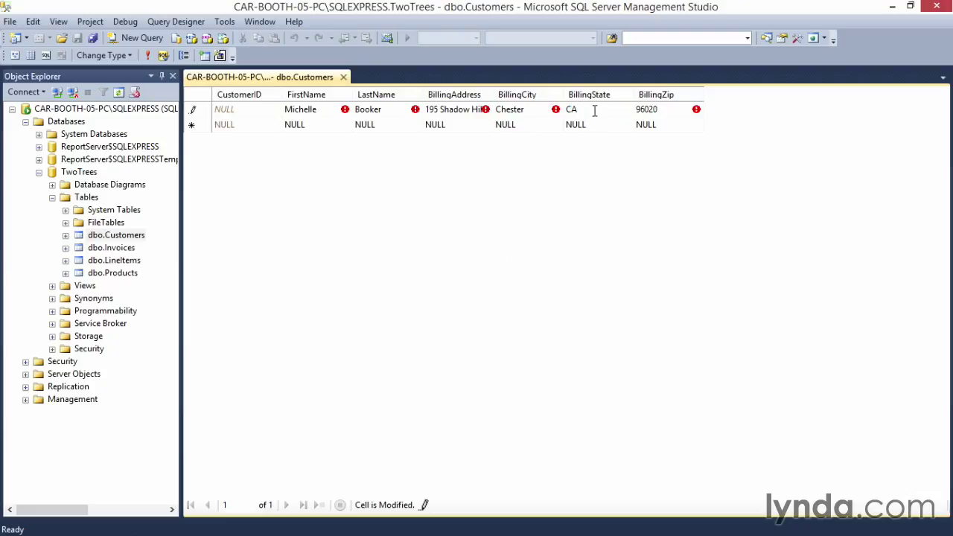
pyautogui.click(327, 125)
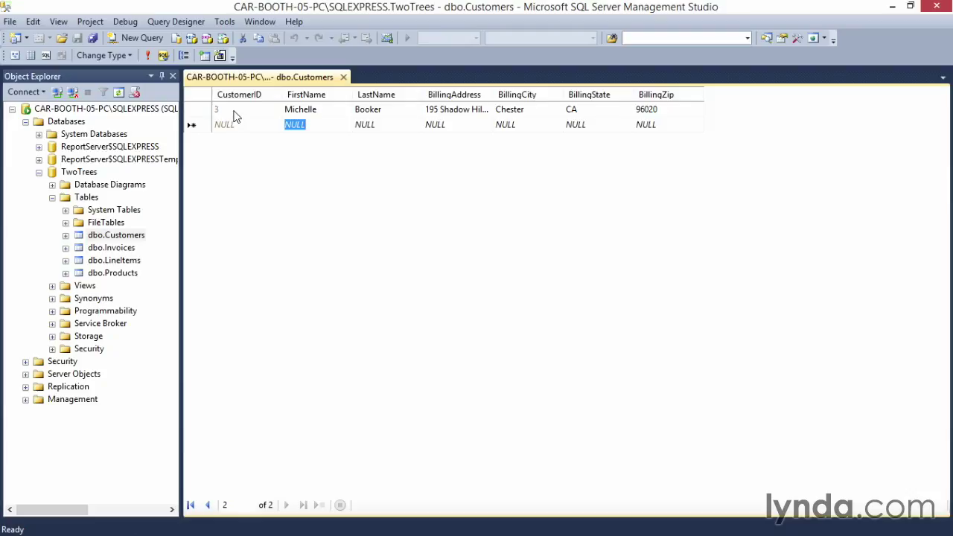
# - Close the dbo.Customers rows and open the top 200 rows of dbo.Invoices for editing
pyautogui.click(343, 77)
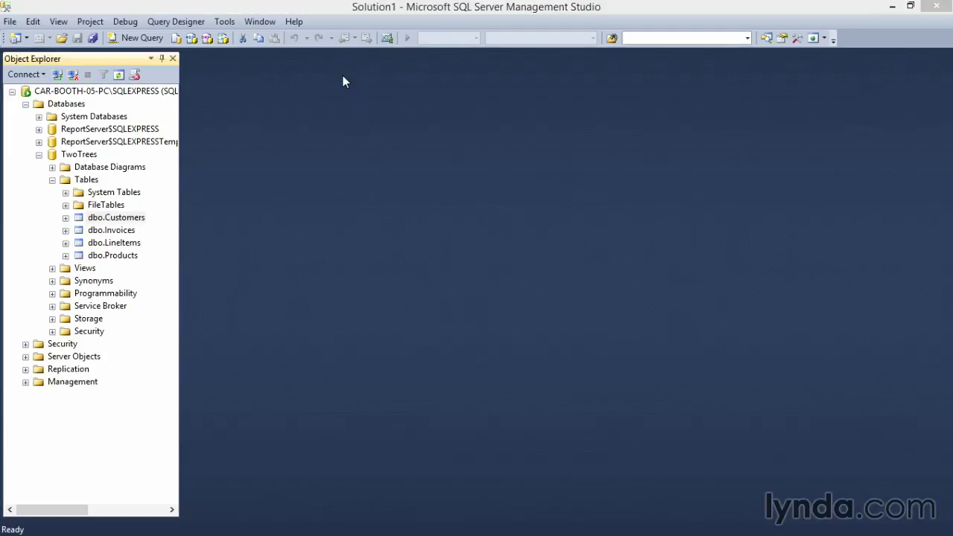
pyautogui.rightClick(110, 233)
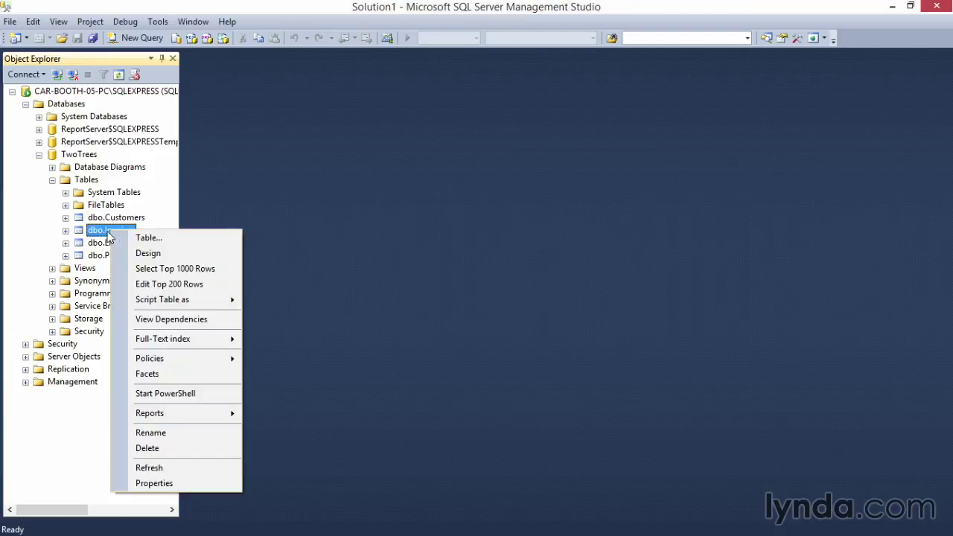
pyautogui.click(160, 287)
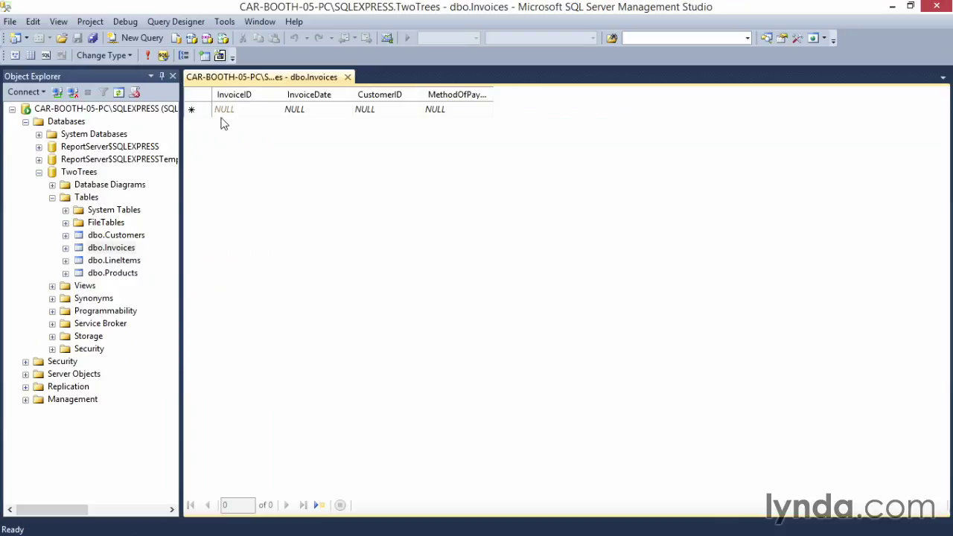
# - Add an invoice row dated 4/1/2014 with the new customer's ID and Credit Card as the method of payment
pyautogui.click(318, 110)
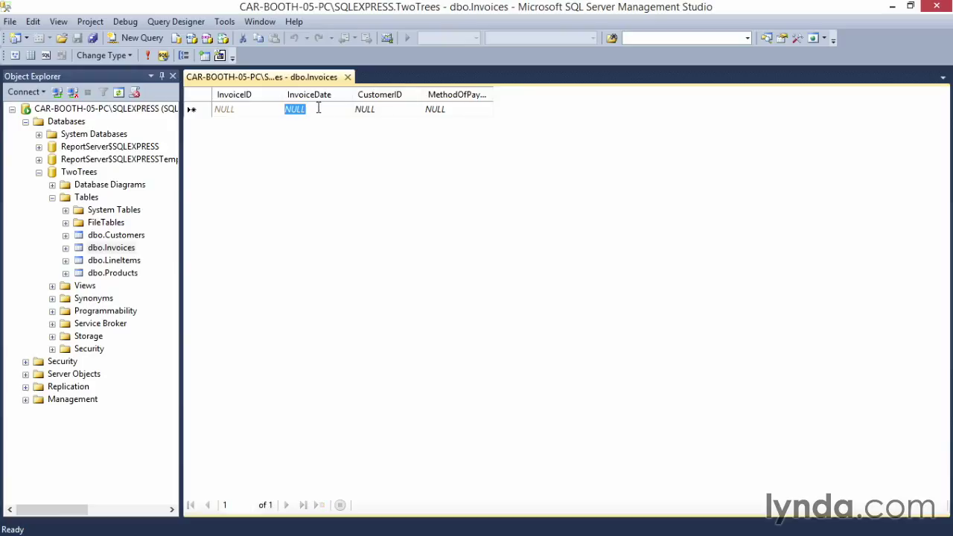
pyautogui.write('4/1/2014')
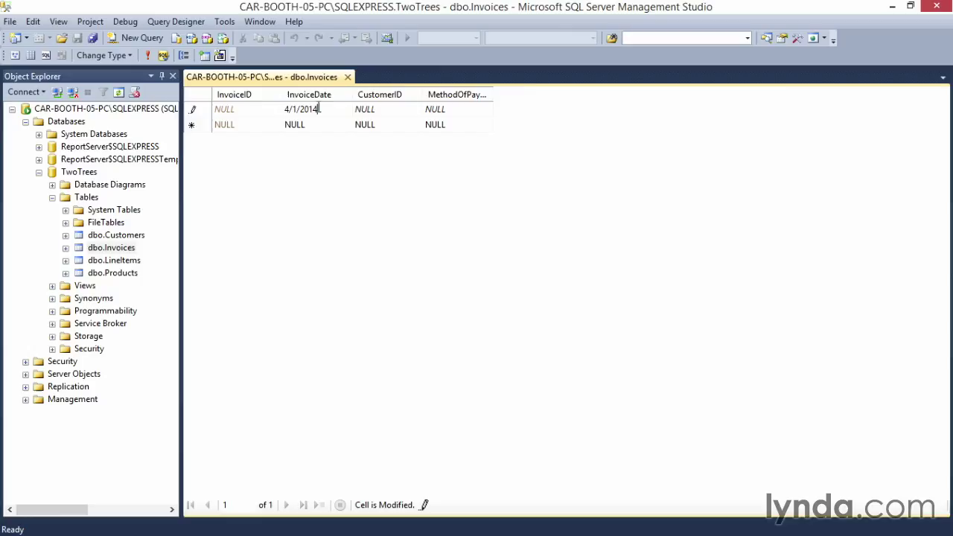
pyautogui.click(395, 109)
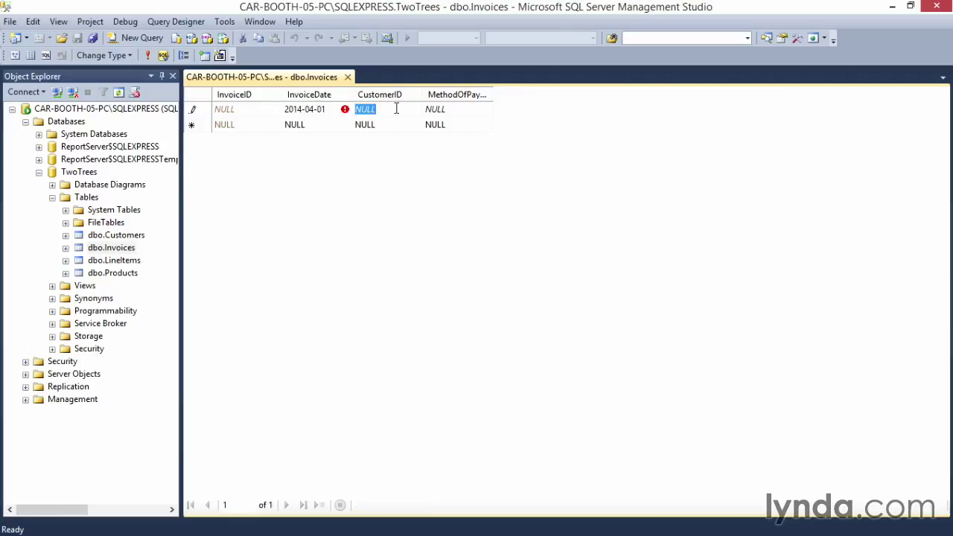
pyautogui.write('3')
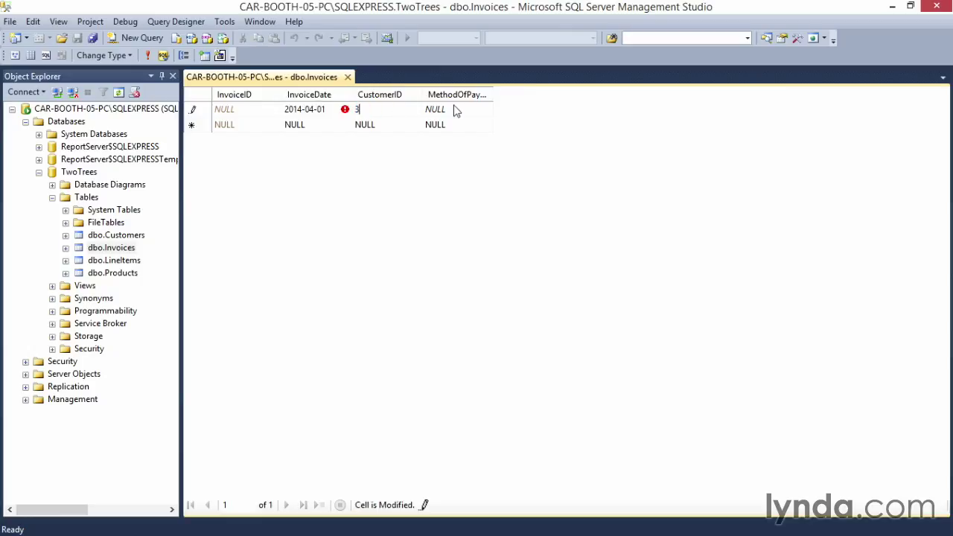
pyautogui.click(456, 109)
pyautogui.write('Credit Card')
pyautogui.press('Return')
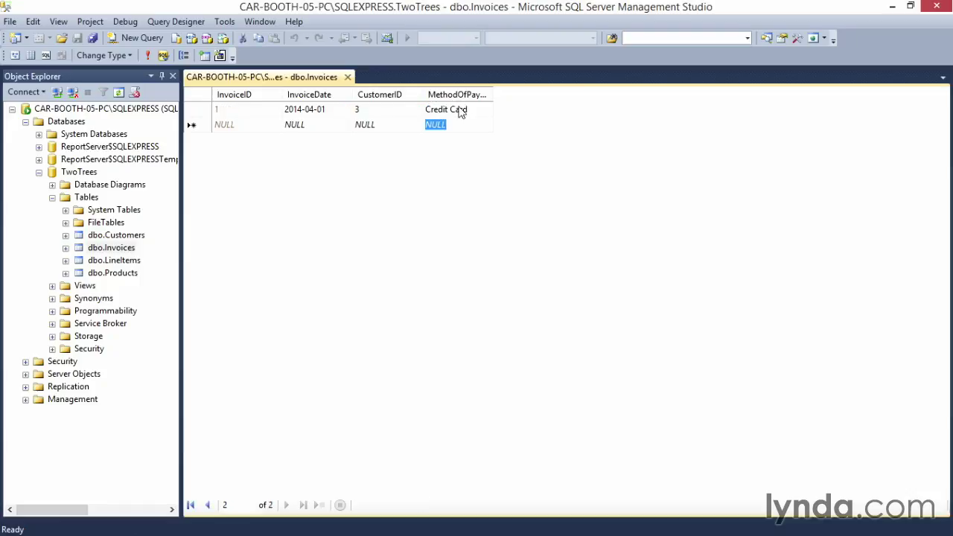